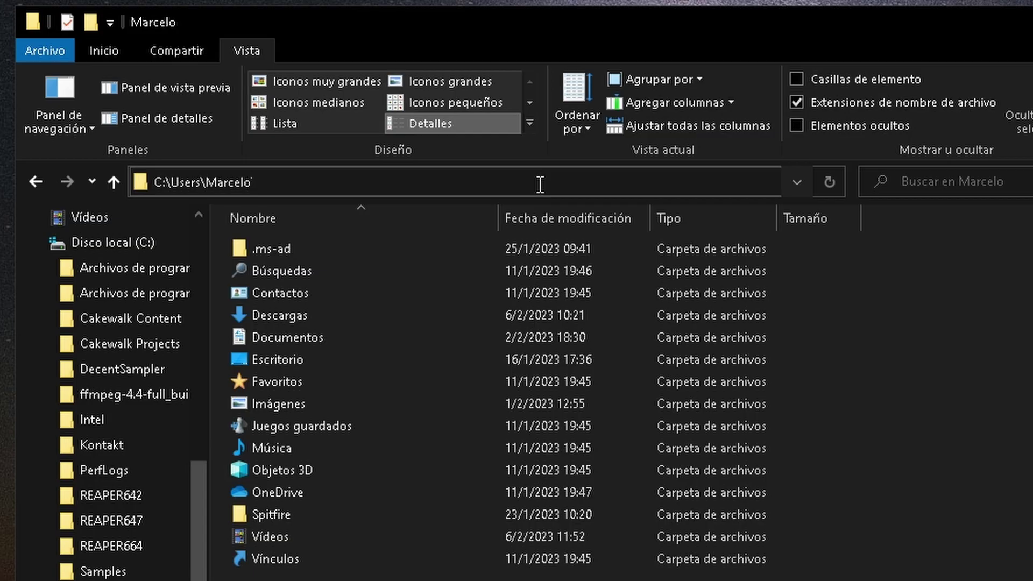
Go to the AppData\Roaming\Ableton\Live 11.2.7\Preferences folder inside the user's profile folder
type("Data")
key("Return")
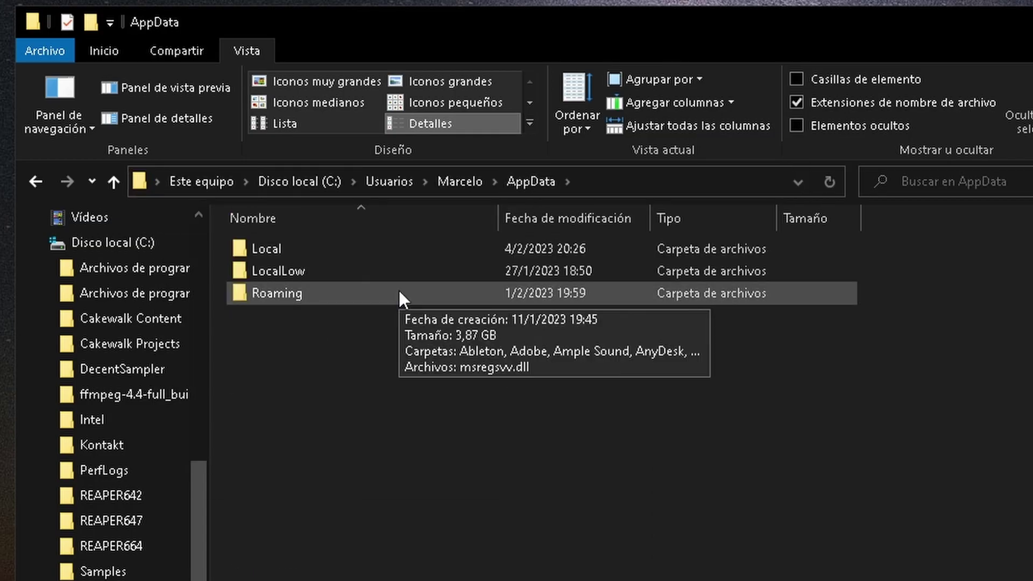
double_click(399, 291)
double_click(391, 249)
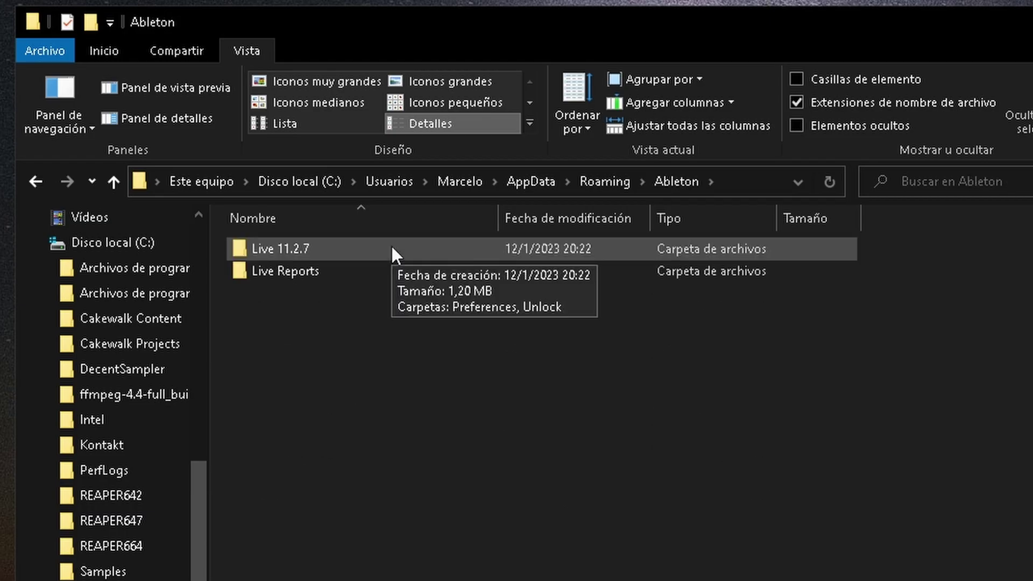
double_click(391, 248)
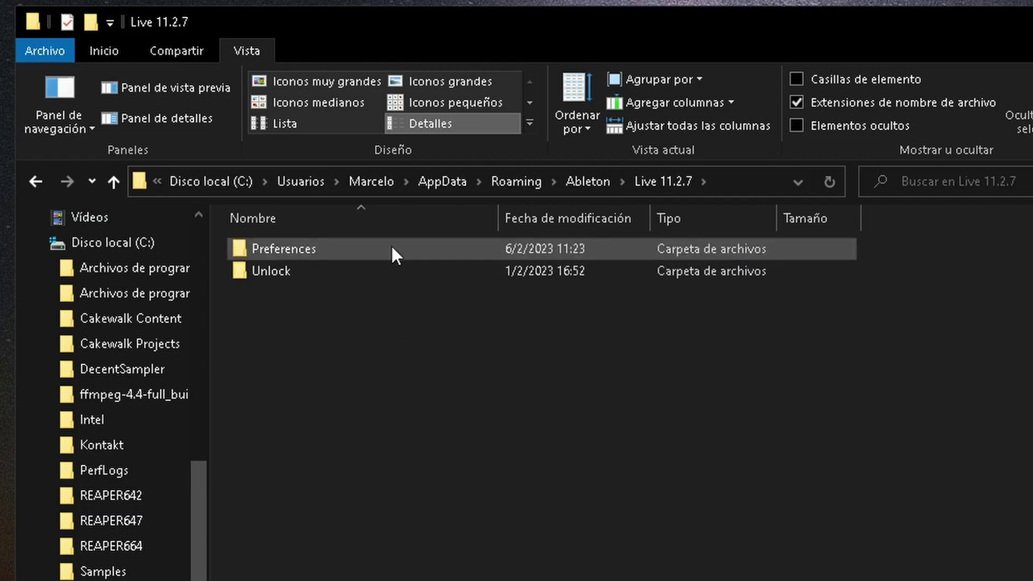
double_click(391, 248)
Create a new text document named Options.txt in the Preferences folder
right_click(407, 340)
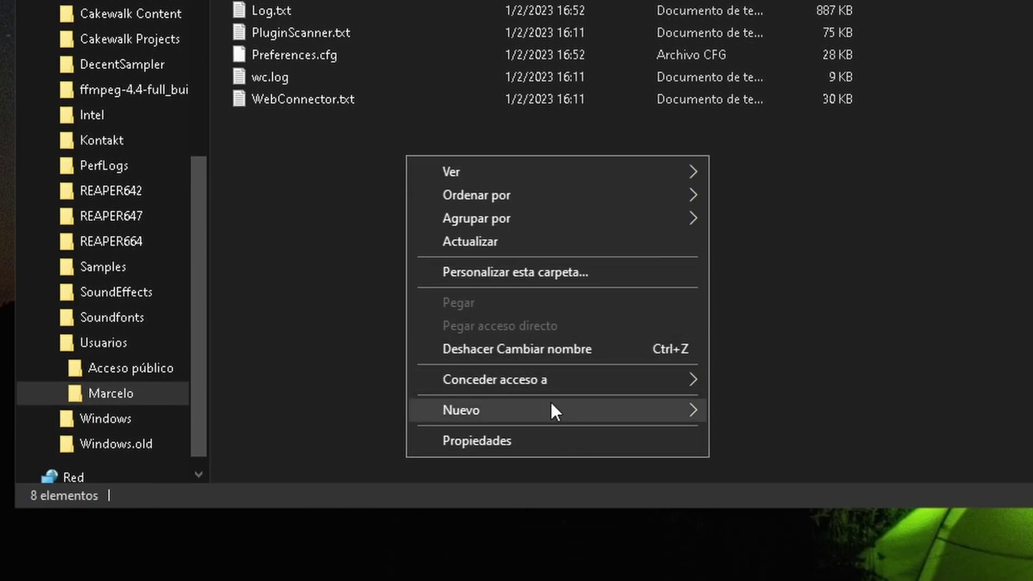
mouse_move(618, 409)
left_click(825, 509)
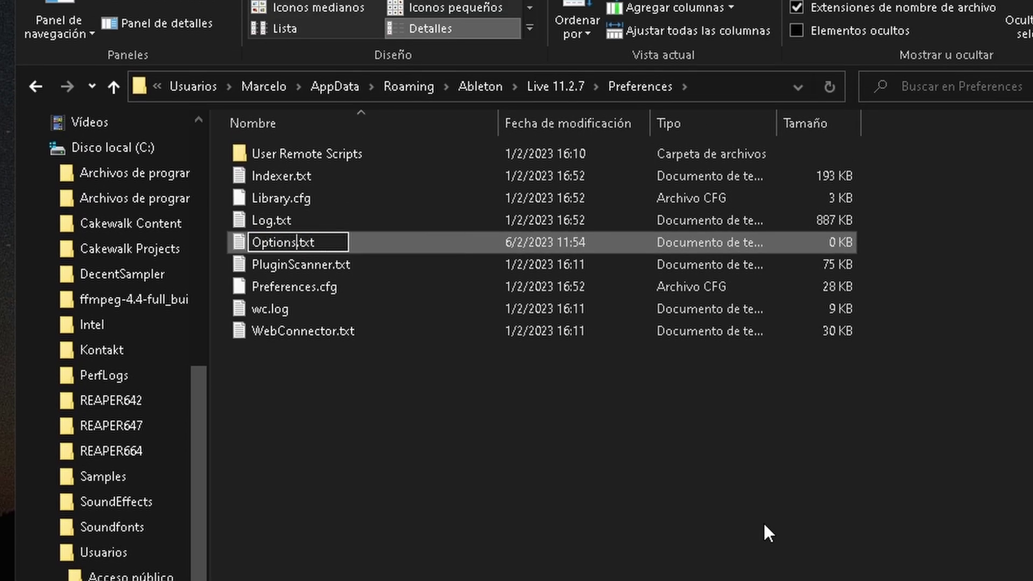
key("Return")
Enter the line -EnableArmOnSelection in Options.txt, then save and close the file
double_click(376, 242)
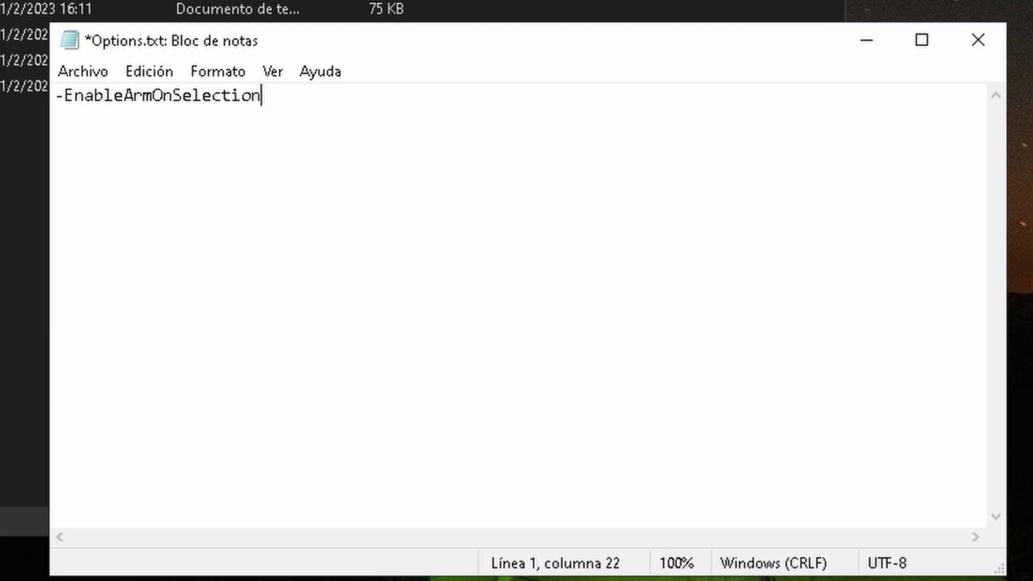
left_click(91, 77)
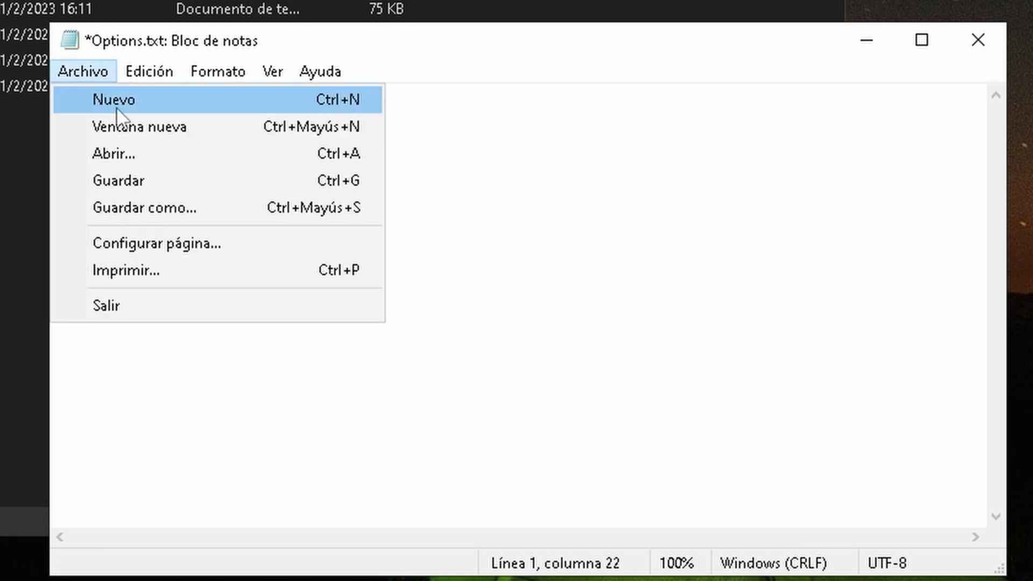
left_click(156, 179)
left_click(978, 40)
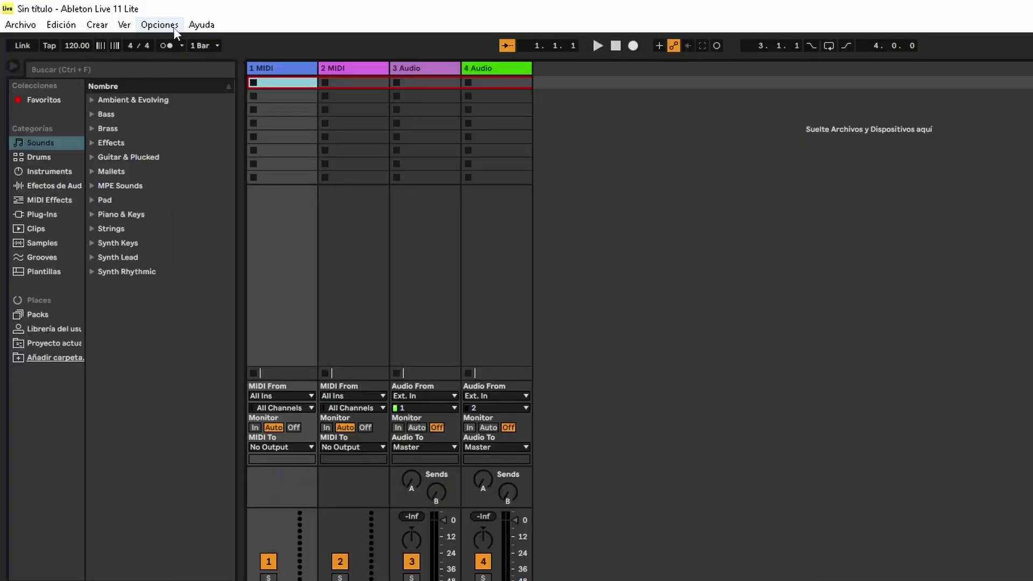
In Ableton Live's MIDI preferences, select Minilab3 MIDI as the input of the first MiniLab 3 control surface and close the preferences
left_click(163, 26)
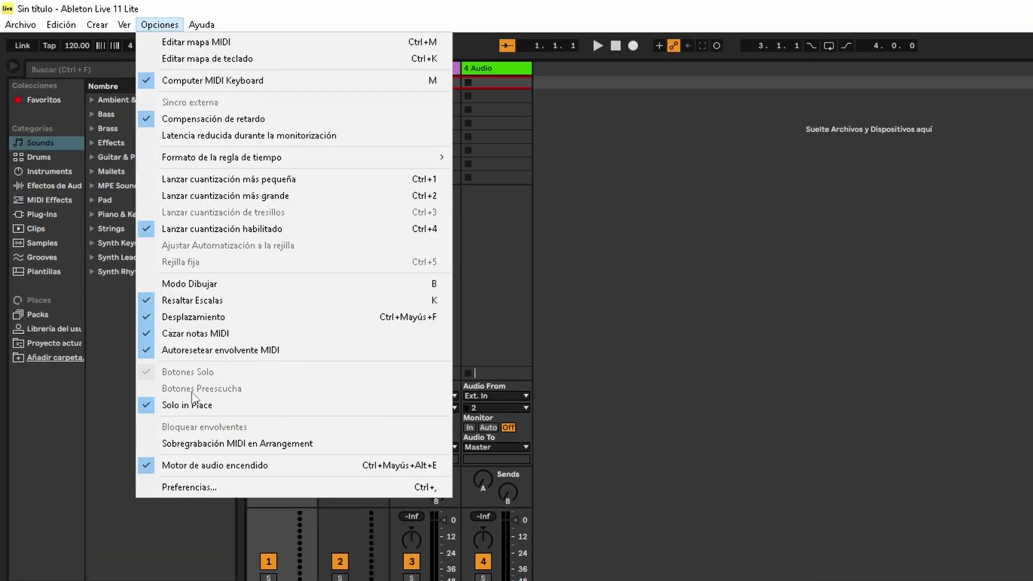
left_click(208, 489)
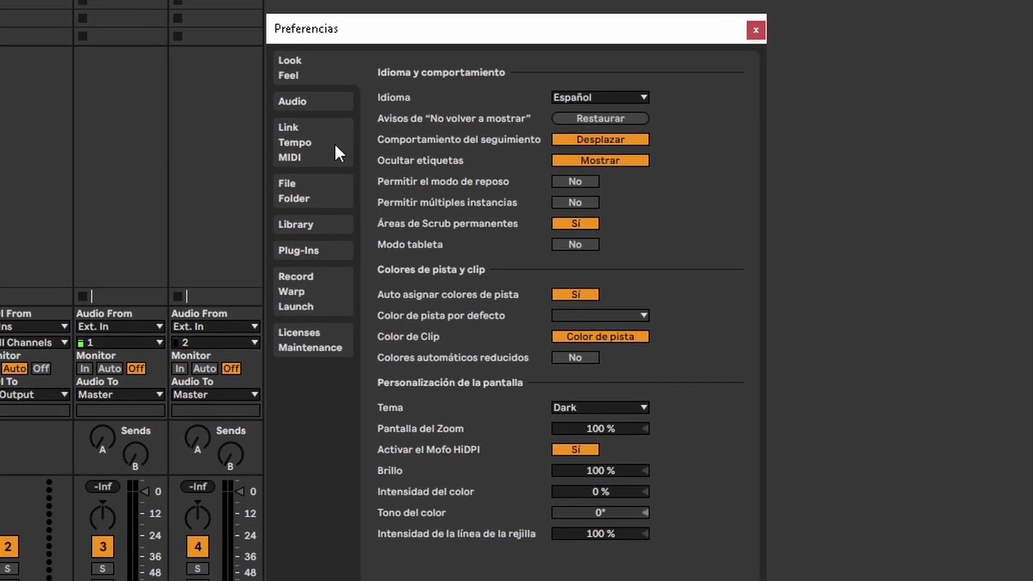
left_click(335, 146)
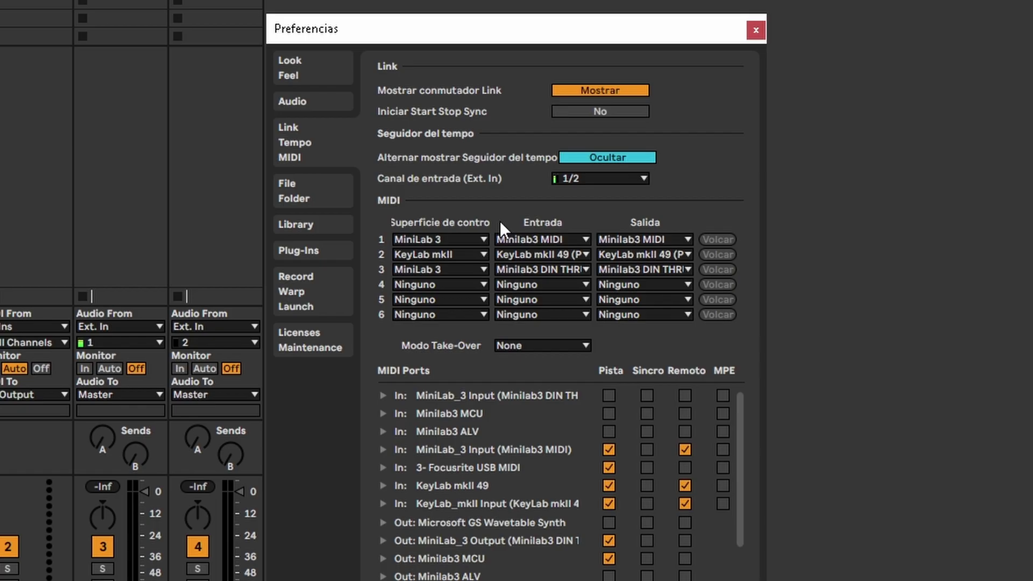
left_click(586, 238)
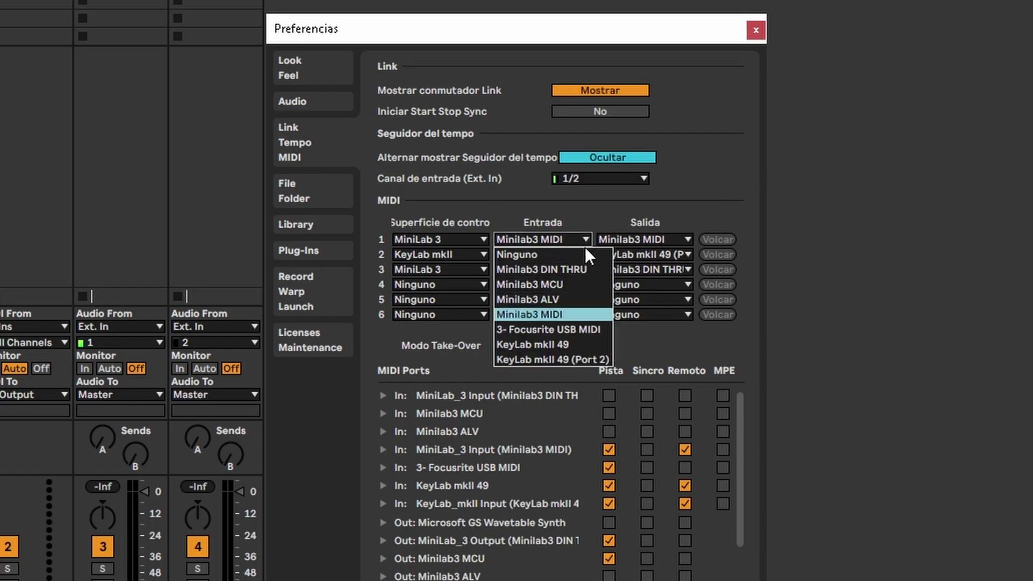
left_click(566, 315)
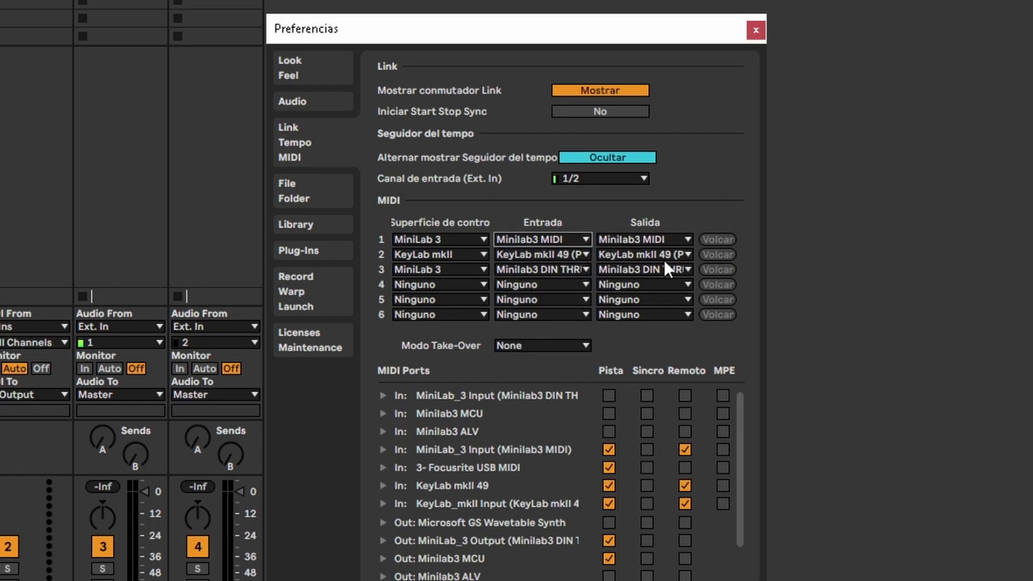
left_click(757, 29)
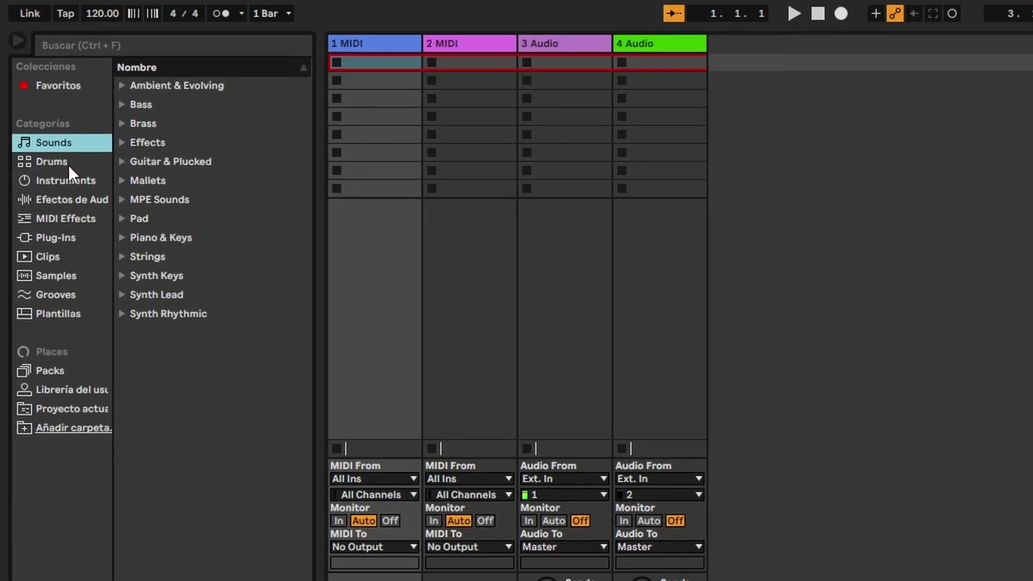
Load Coral Kit, Burned Bass and Multi Saw Pluck from the browser onto three separate MIDI tracks
left_click(69, 162)
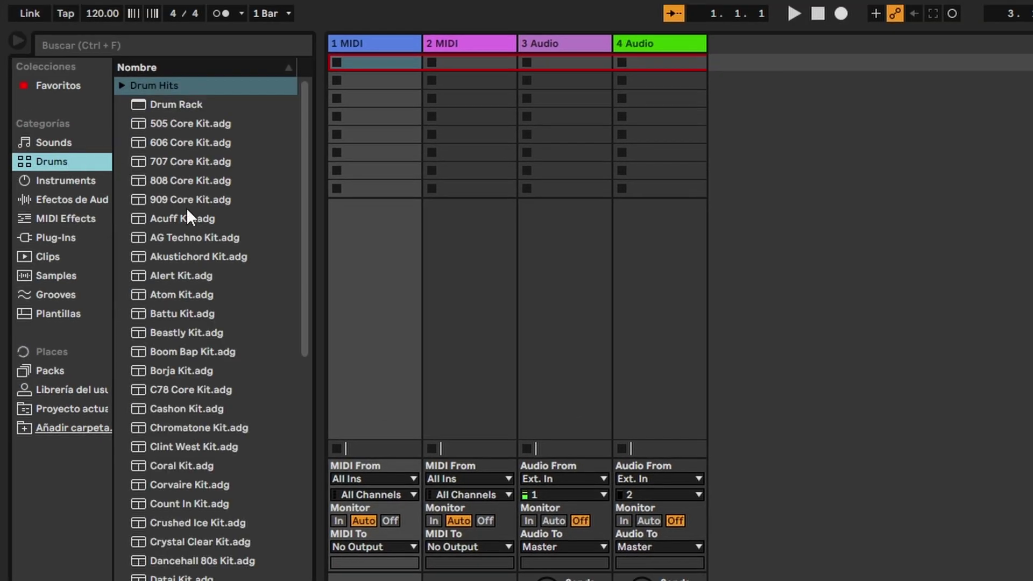
double_click(228, 465)
left_click(123, 124)
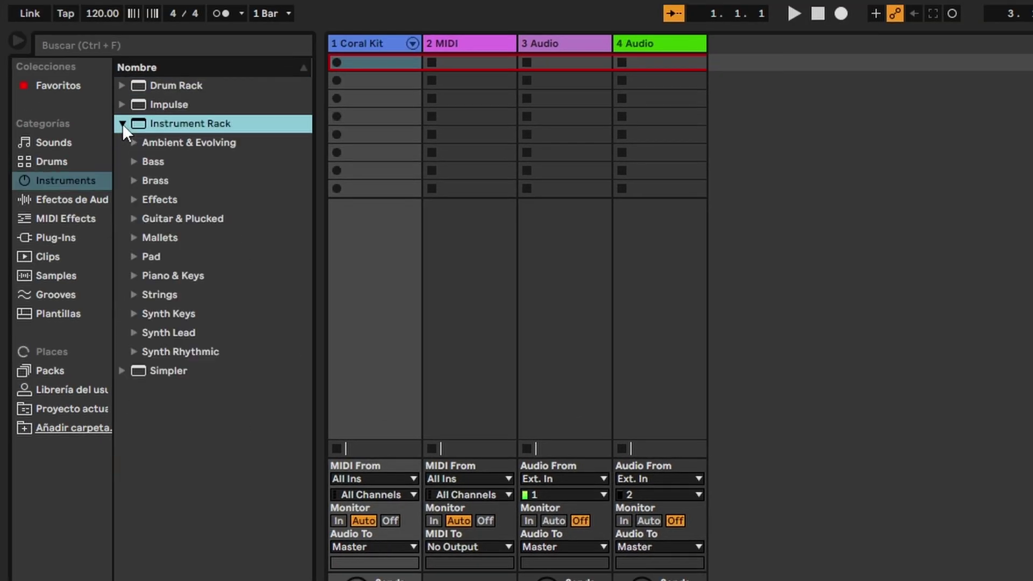
left_click(133, 163)
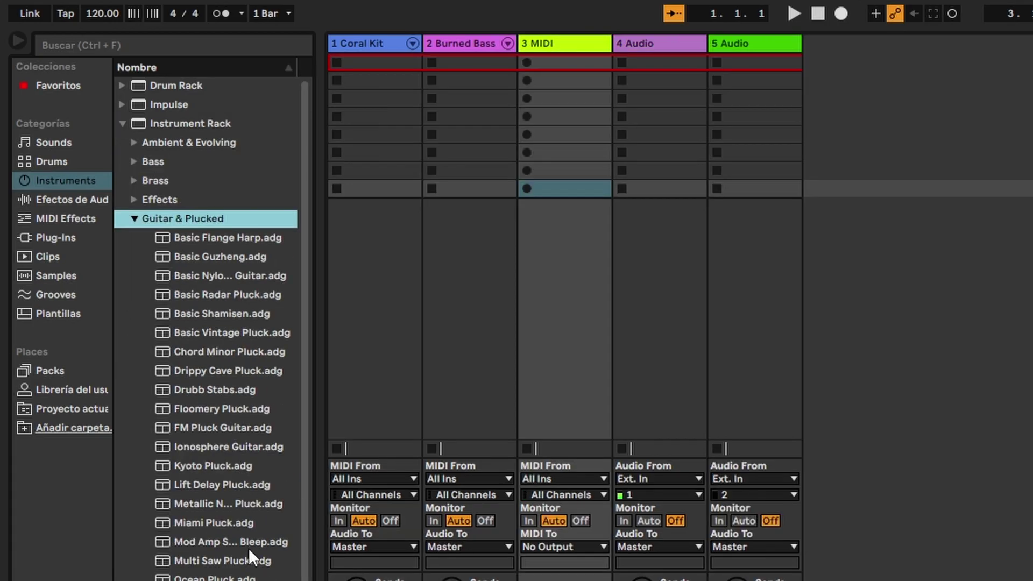
left_click(249, 562)
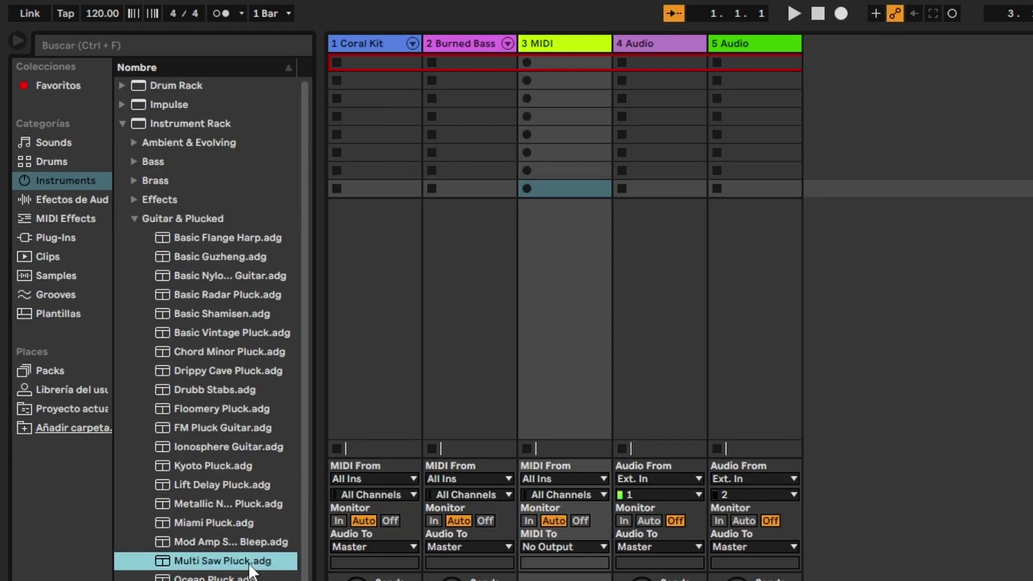
Set the metronome count-in to 1 Bar and the record quantization to eighth notes (Corcheas)
left_click(240, 14)
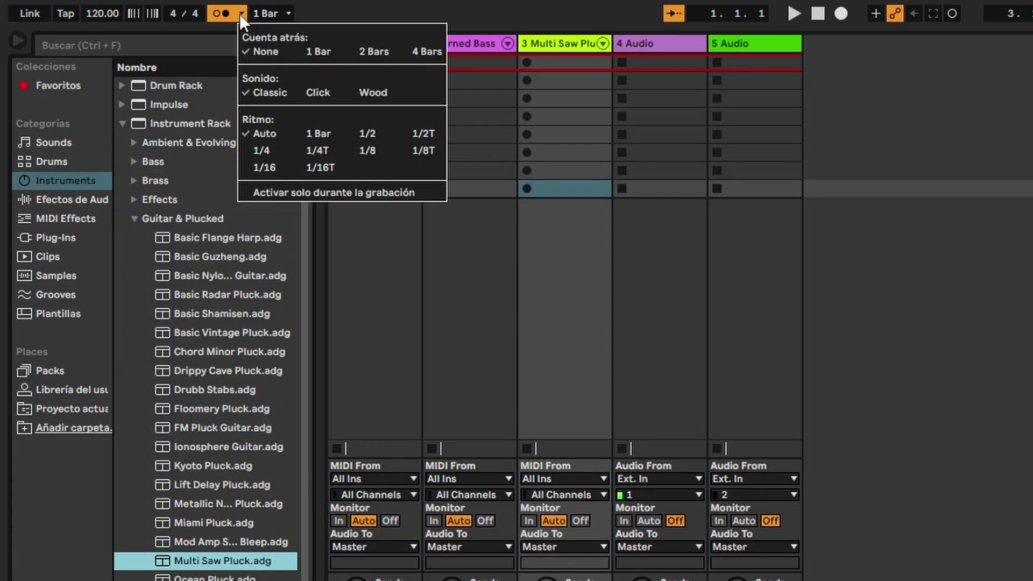
left_click(310, 54)
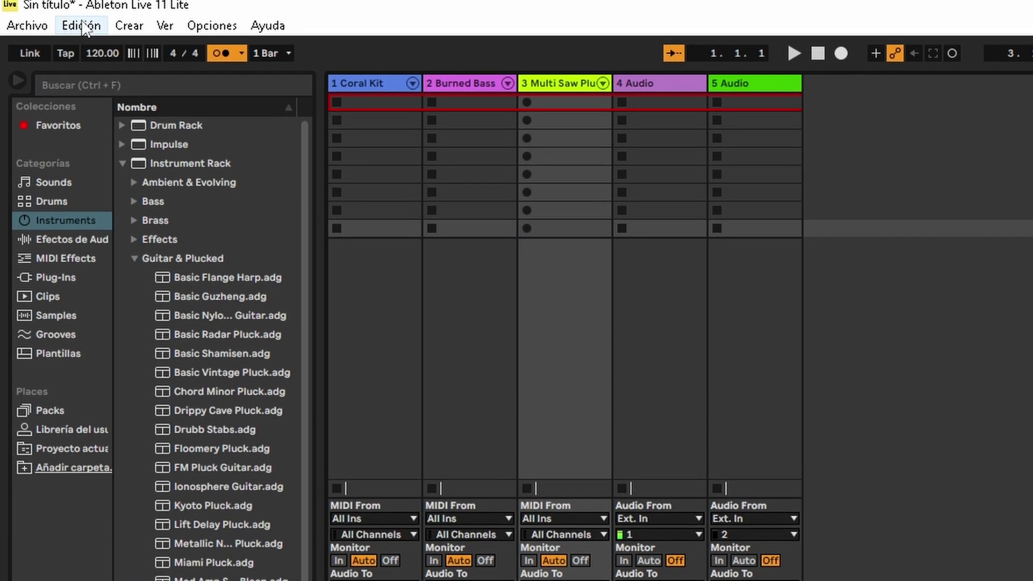
left_click(81, 26)
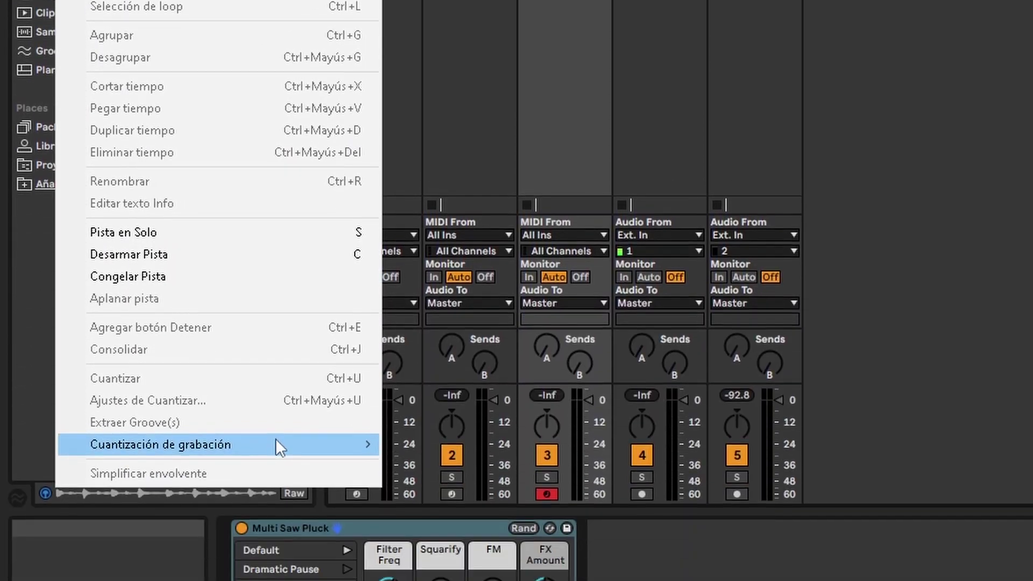
mouse_move(272, 350)
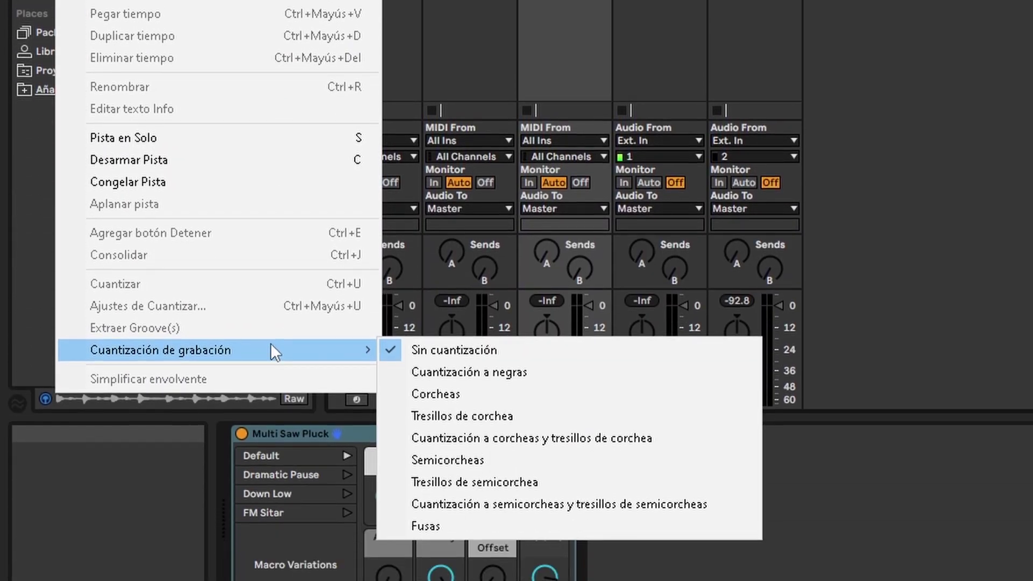
left_click(571, 393)
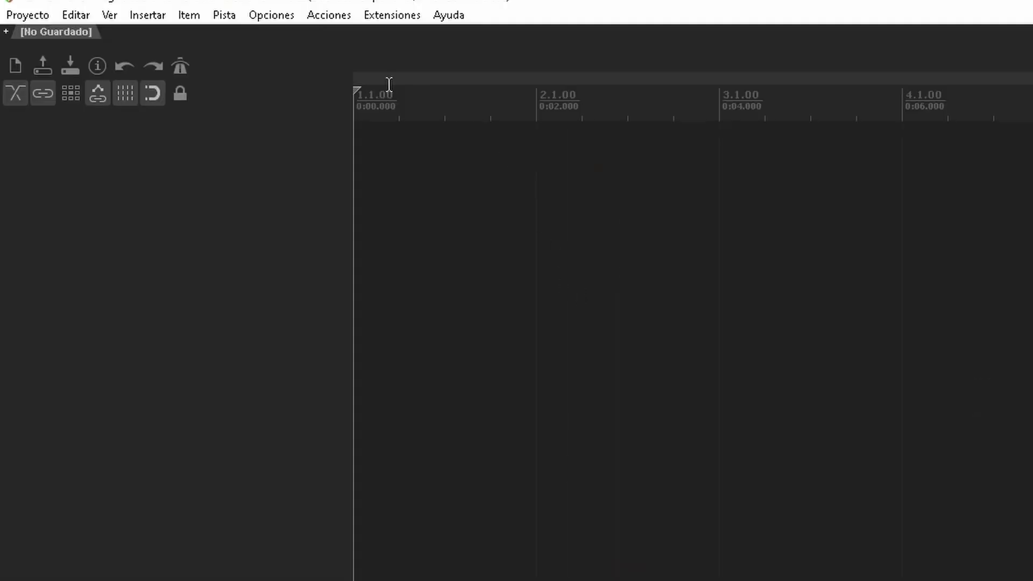
In REAPER's MIDI device preferences, enable the Minilab3 MIDI input for both notes and control messages
left_click(292, 17)
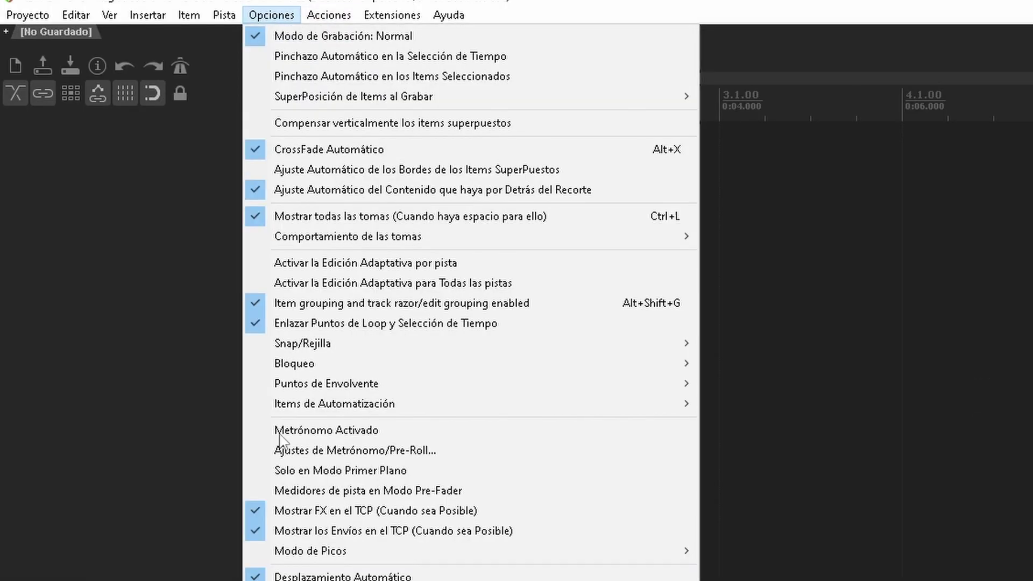
left_click(316, 443)
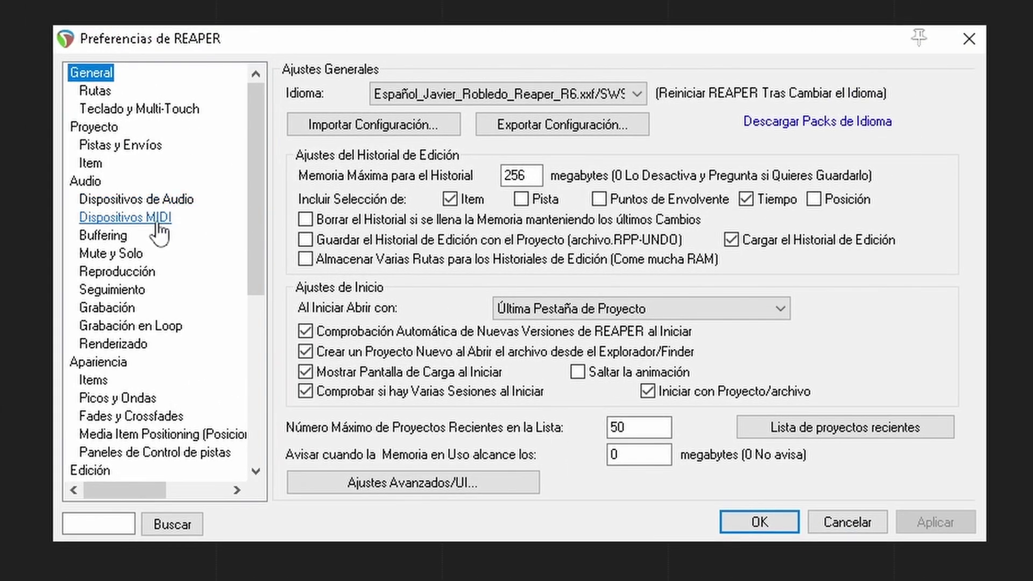
left_click(157, 223)
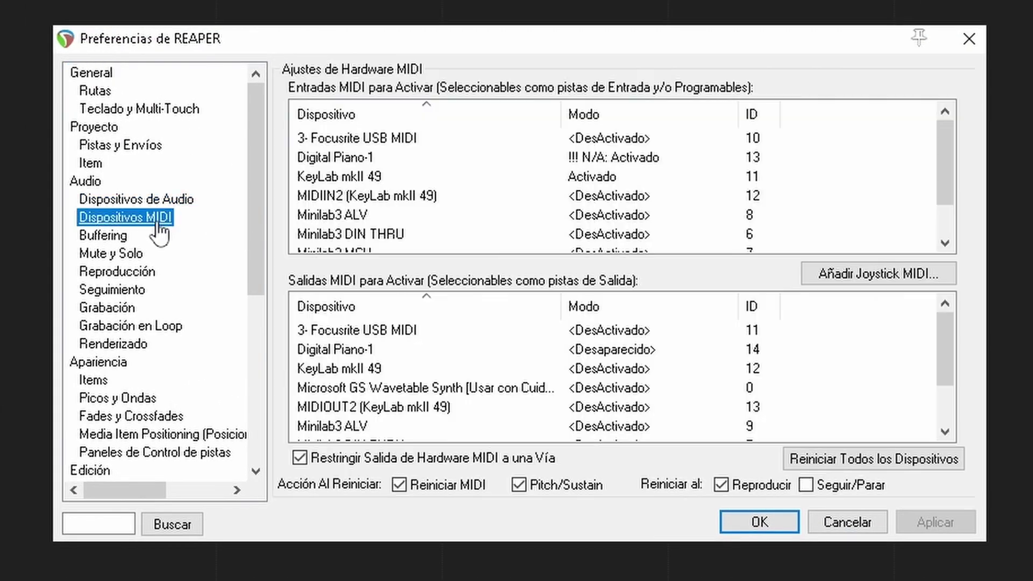
scroll(942, 220, "down", 1)
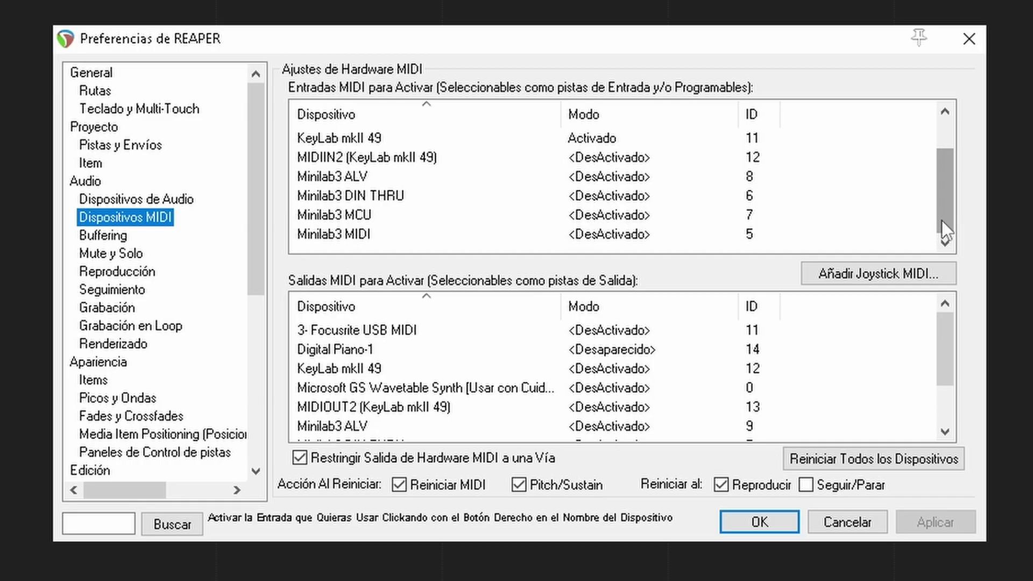
left_click(434, 233)
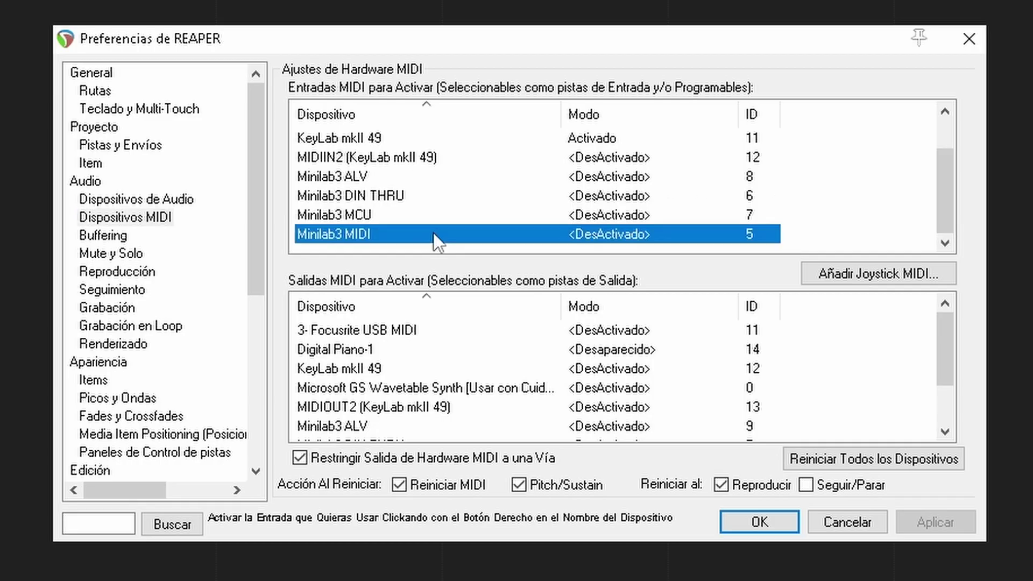
right_click(433, 233)
left_click(423, 348)
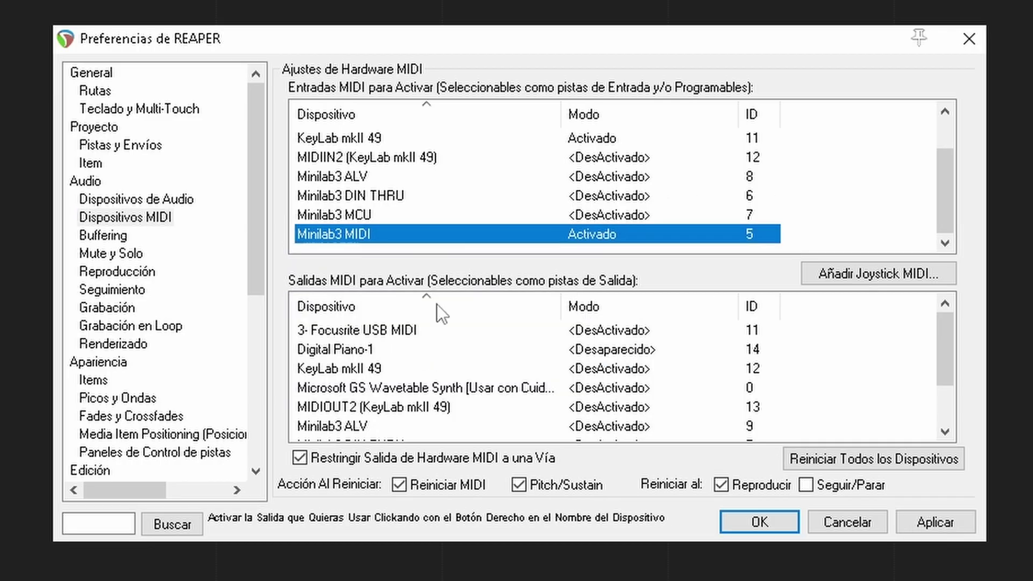
right_click(454, 232)
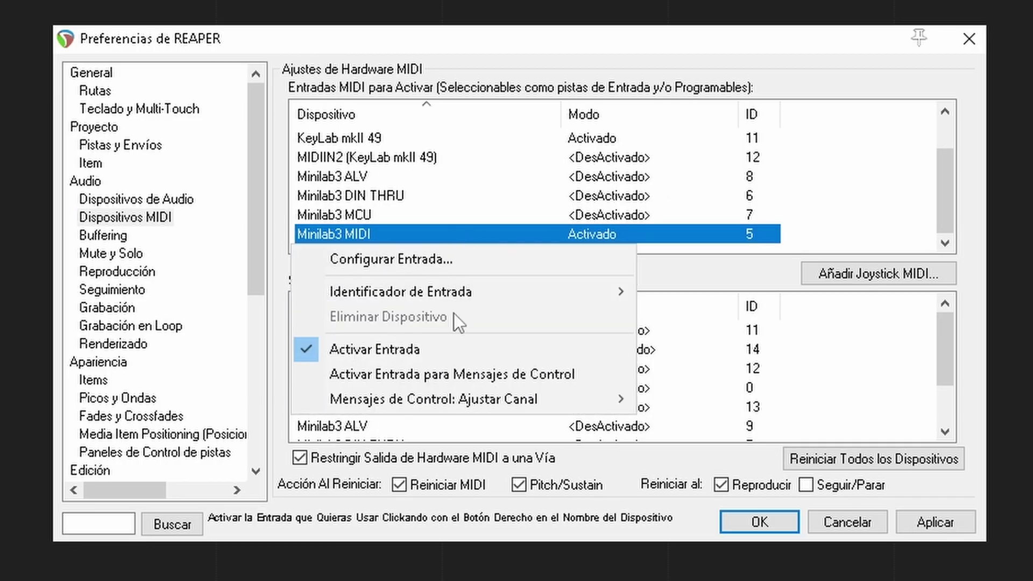
left_click(467, 375)
Add a Mackie Control Universal control surface using Minilab3 MCU for both MIDI input and output, and close the preferences
scroll(250, 441, "down", 6)
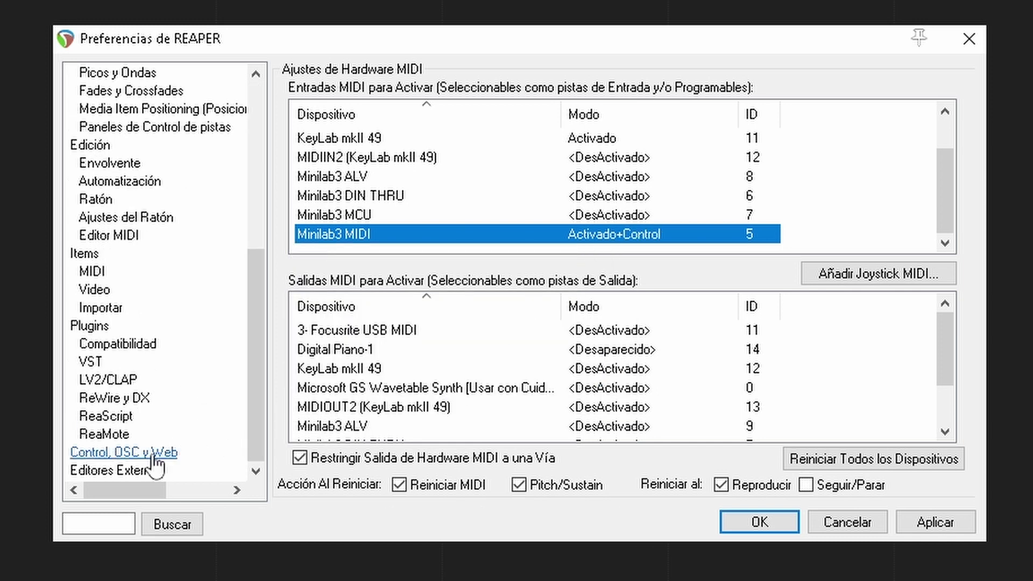
left_click(156, 455)
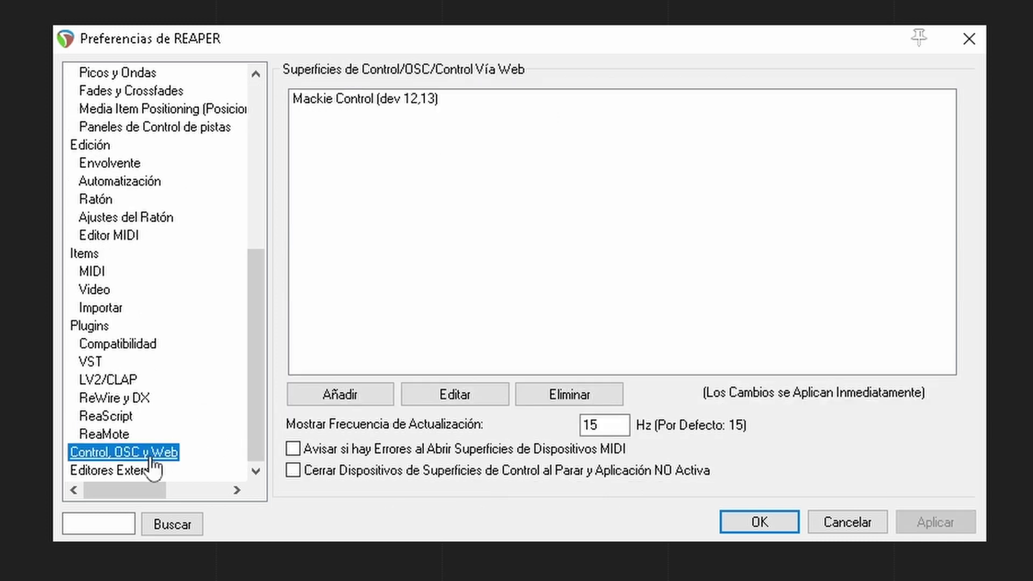
left_click(366, 396)
left_click(391, 87)
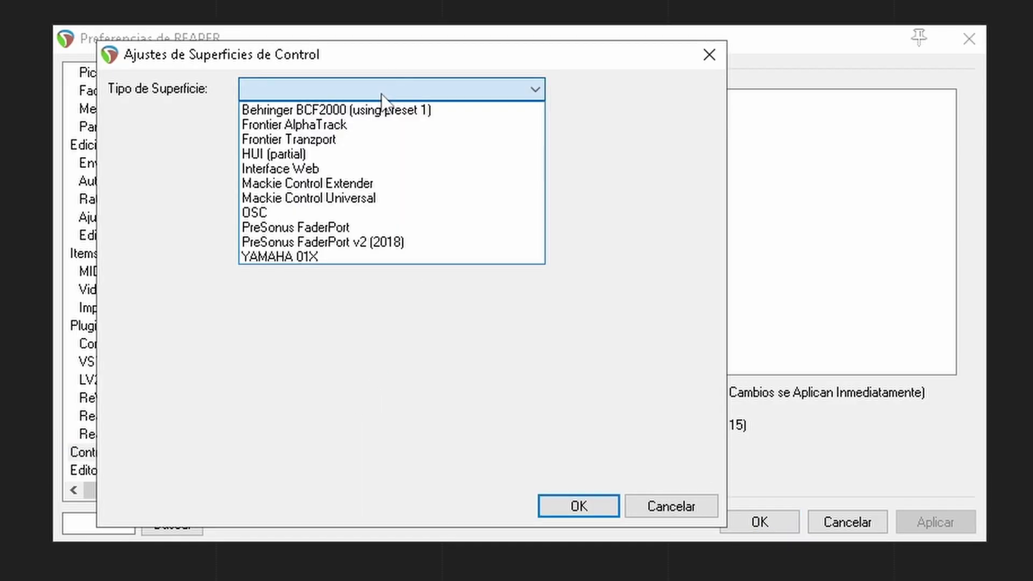
left_click(367, 199)
left_click(305, 133)
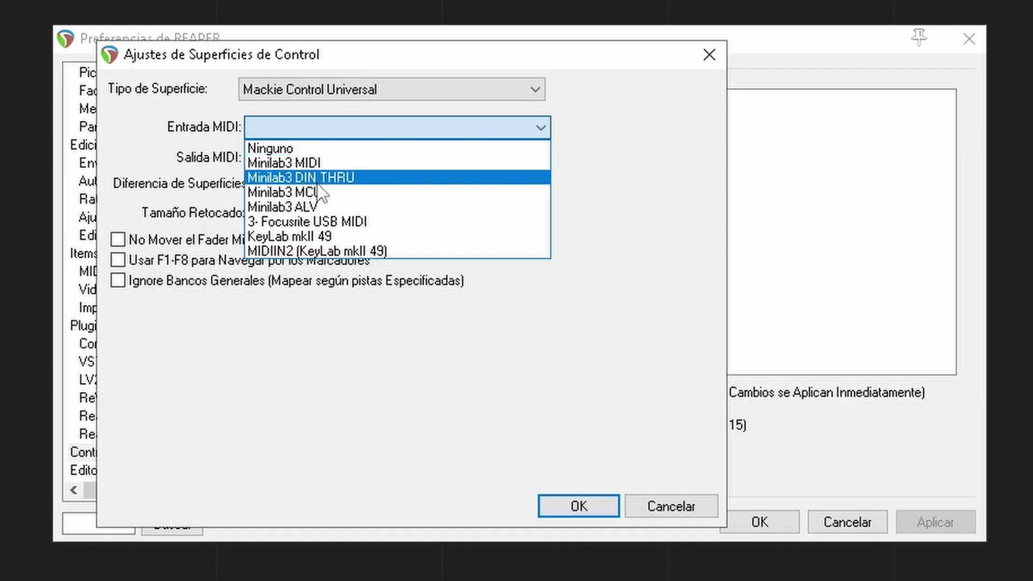
left_click(349, 192)
left_click(346, 160)
left_click(377, 223)
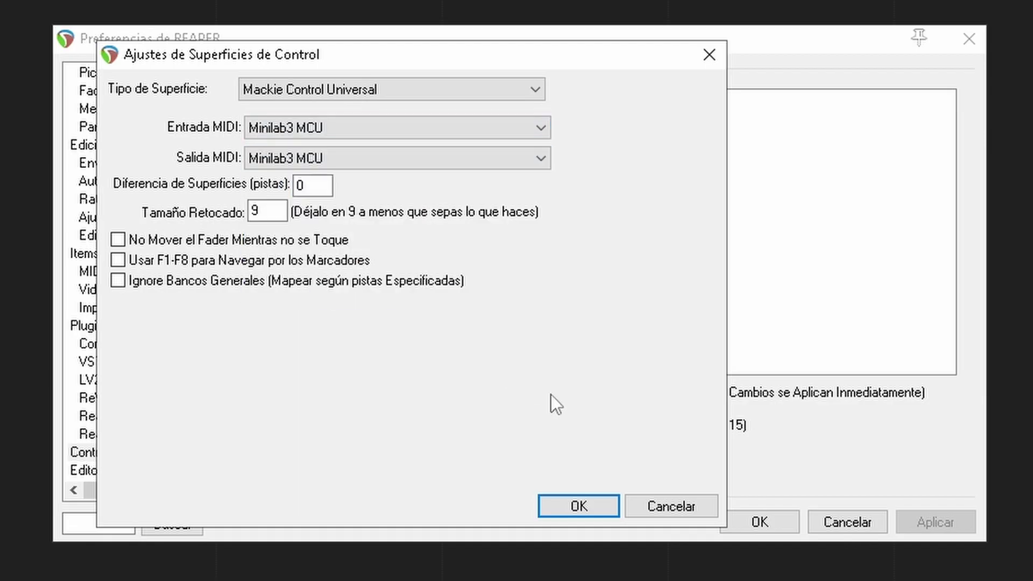
left_click(577, 497)
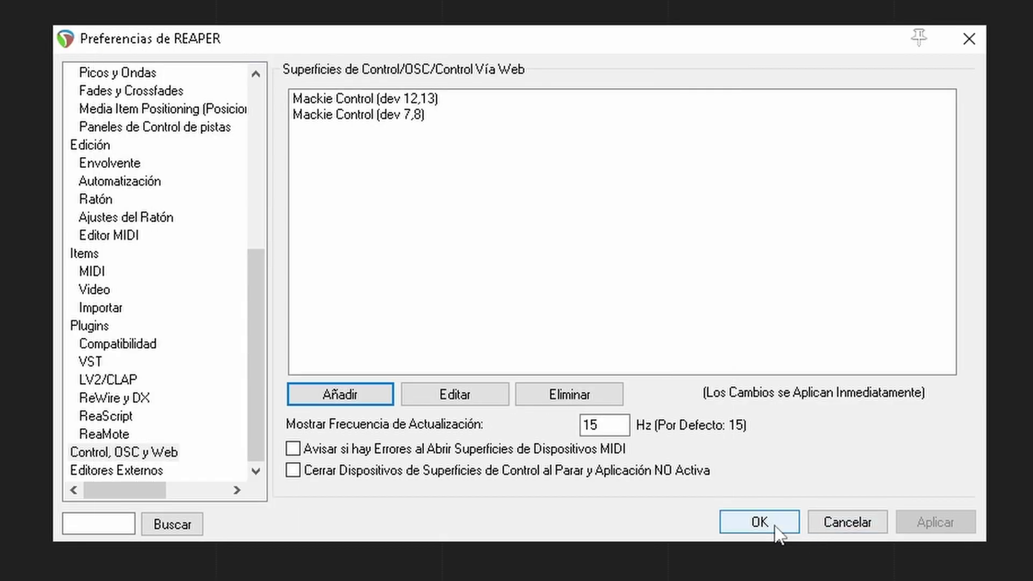
left_click(775, 524)
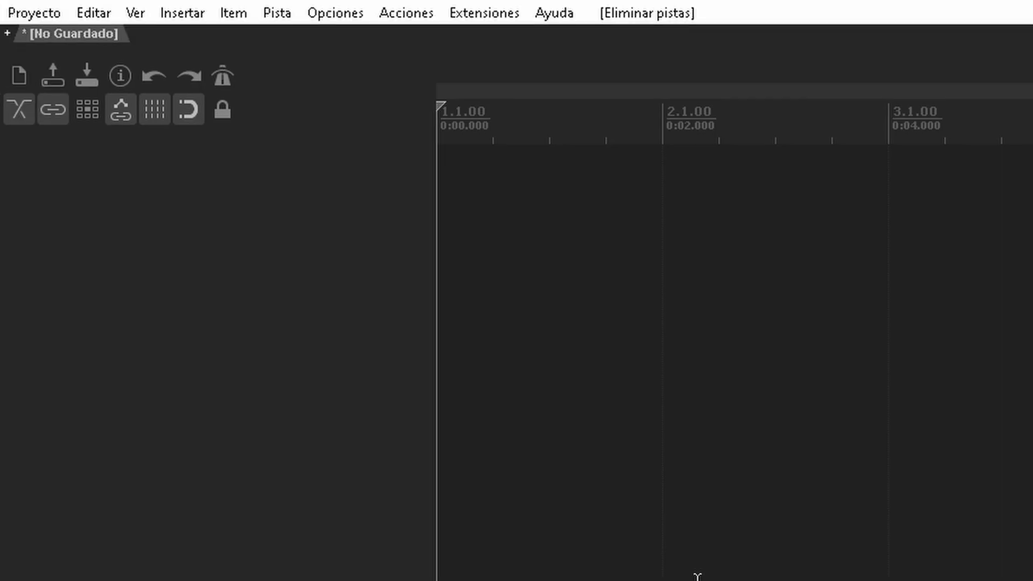
Create a track with the JS: Super8 MIDI-controlled synchronized looper plugin and enlarge the plugin window
double_click(173, 230)
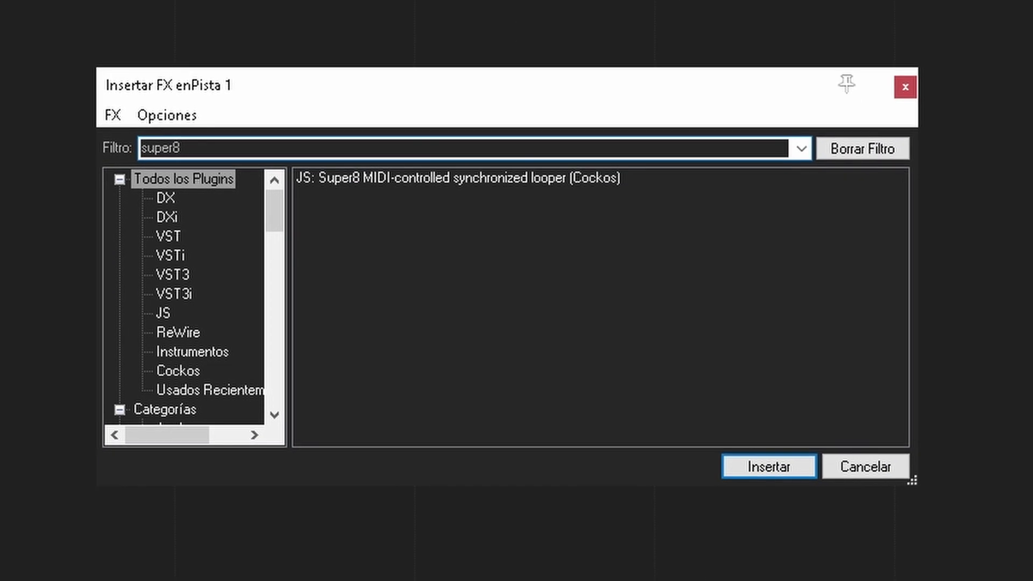
left_click(353, 178)
left_click(797, 472)
left_click_drag(668, 475, 764, 580)
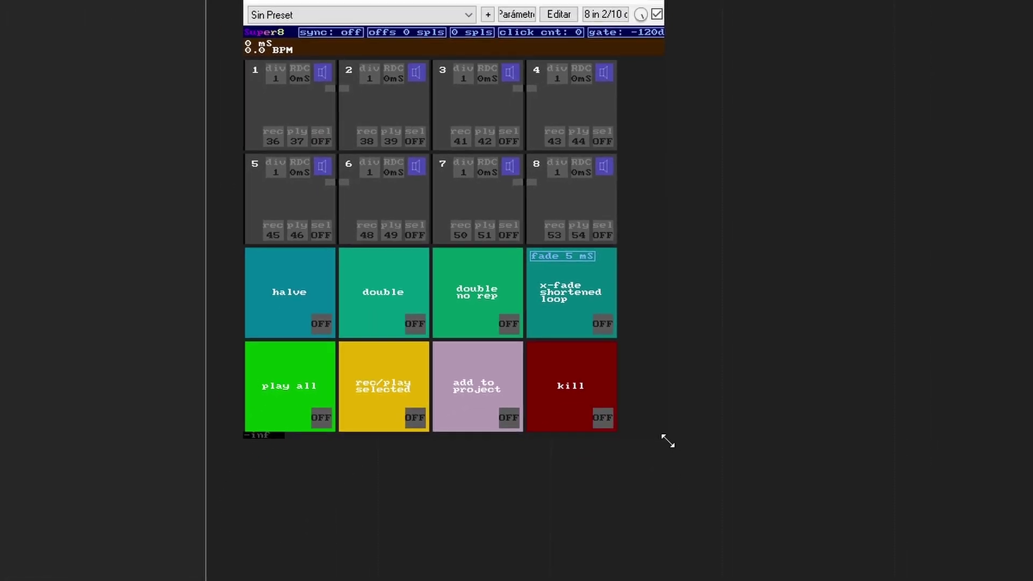
left_click_drag(751, 541, 752, 540)
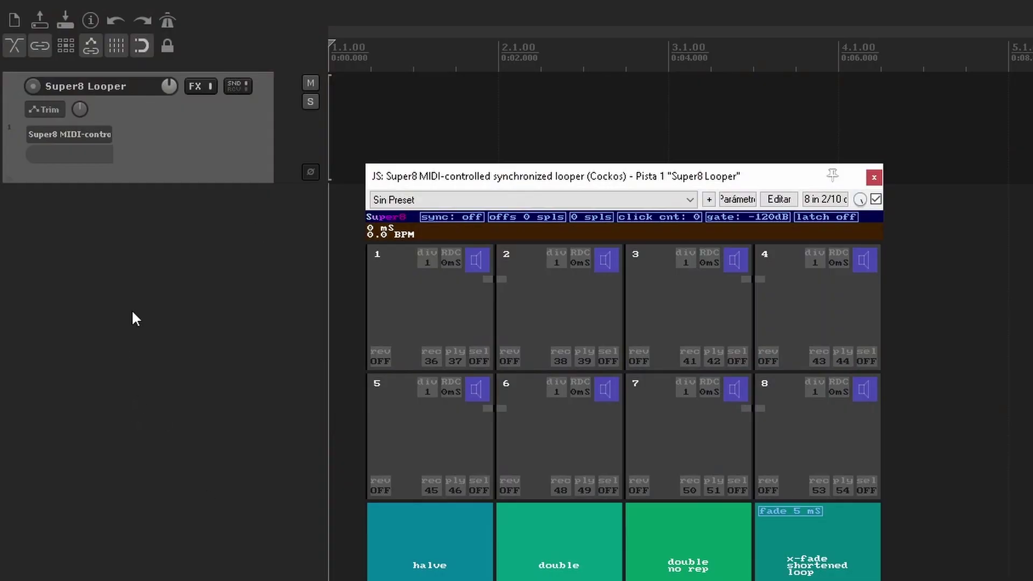
Add a second track named MIDI and place it above the Super8 Looper track
double_click(142, 397)
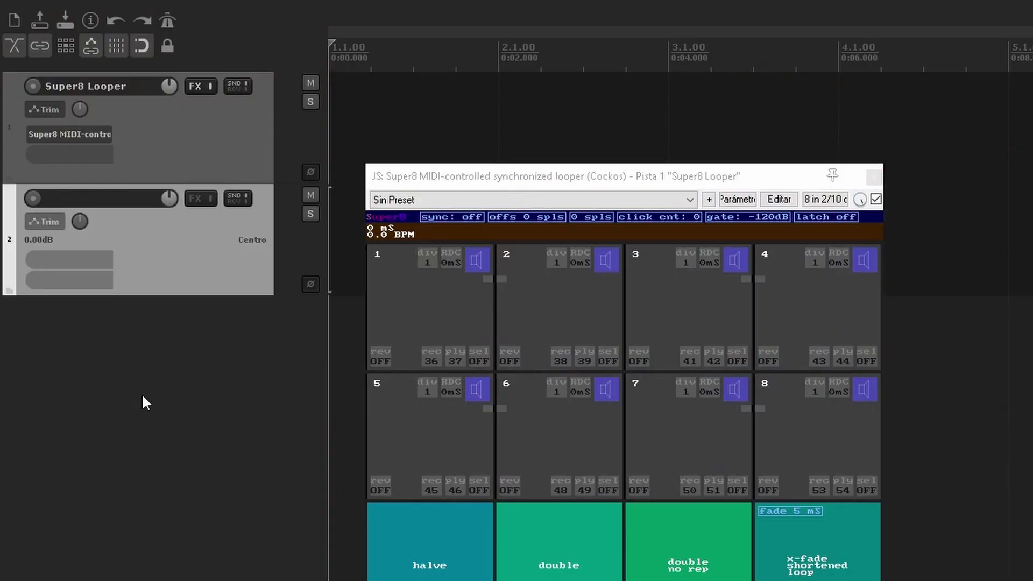
double_click(139, 199)
type("MIDI")
key("Return")
left_click_drag(138, 197, 25, 105)
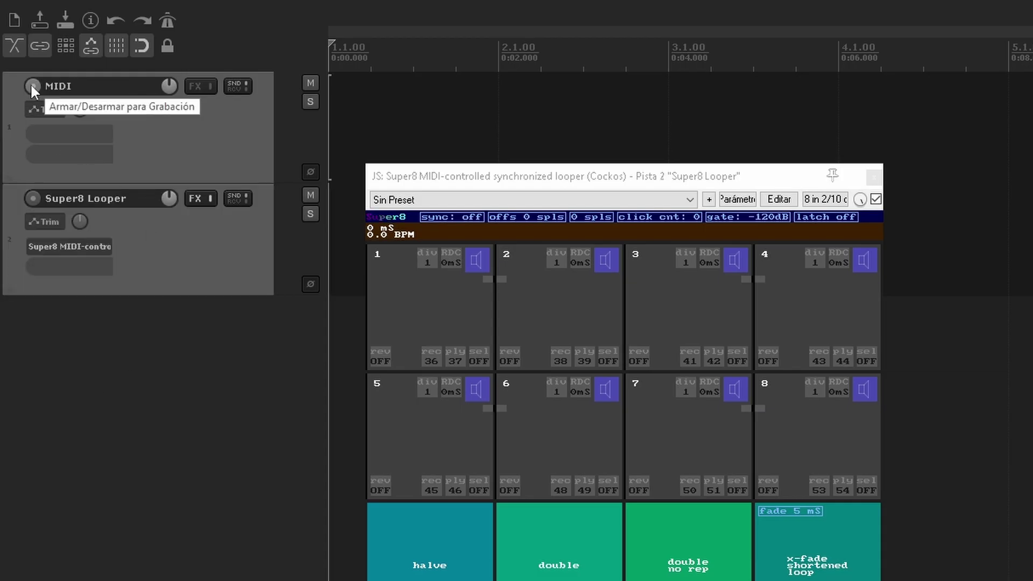
Arm the MIDI track for recording and set its input to Minilab3 MIDI, channel 10
left_click(31, 87)
left_click(107, 128)
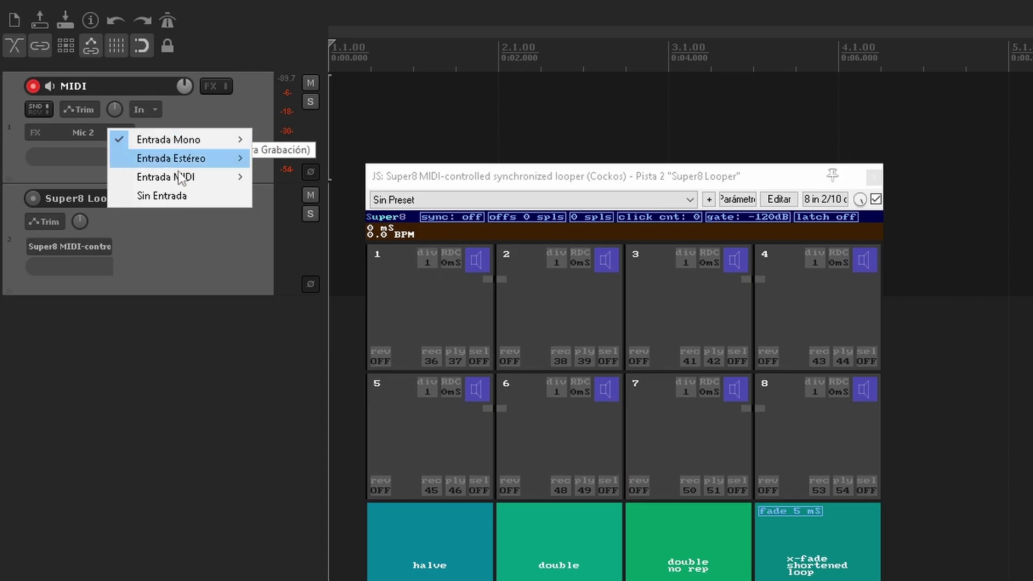
mouse_move(185, 180)
mouse_move(334, 178)
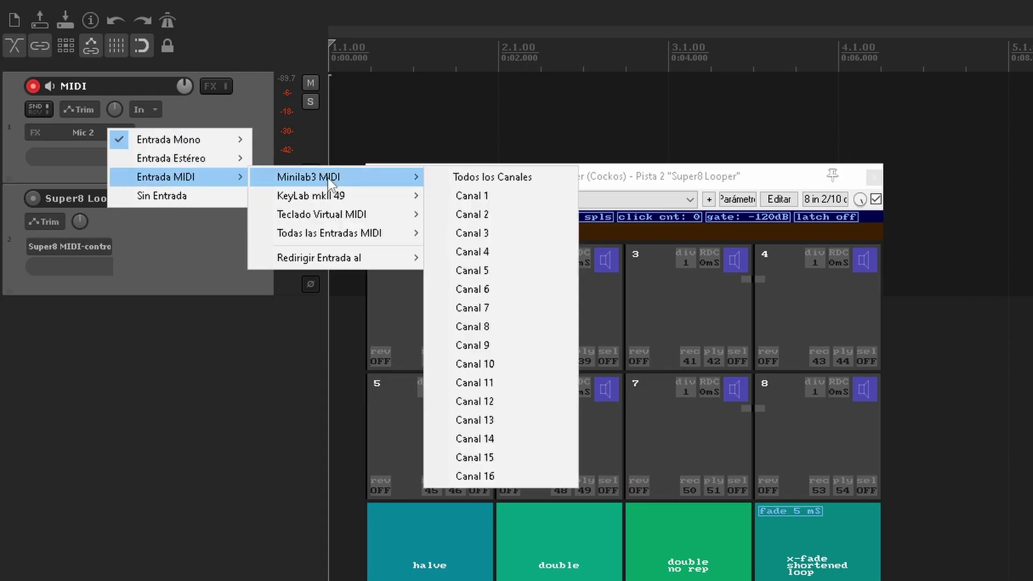
left_click(505, 363)
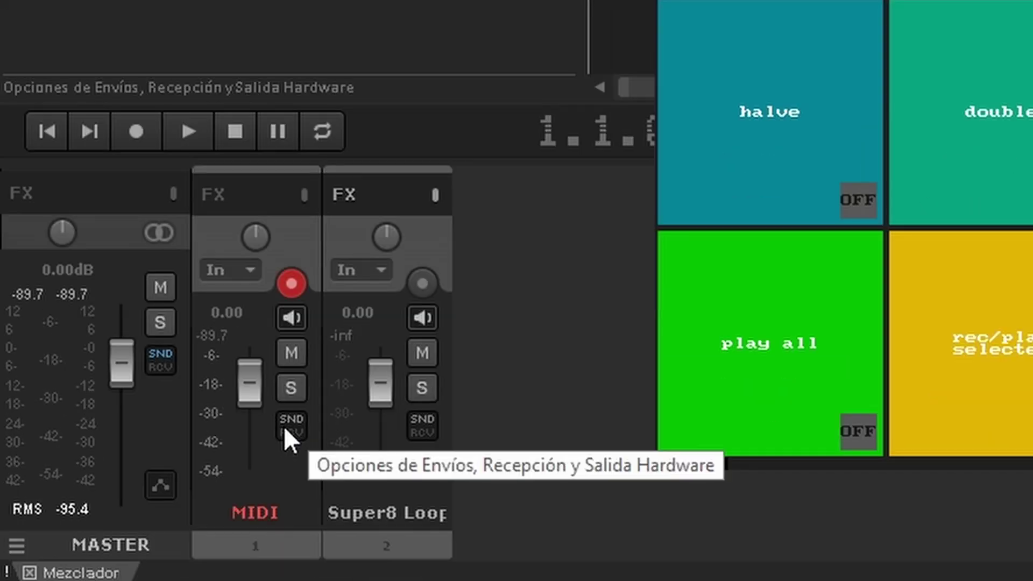
Create a send from the MIDI track to Super8 Looper with no audio and all MIDI channels routed to channel 1
left_click_drag(283, 425, 421, 425)
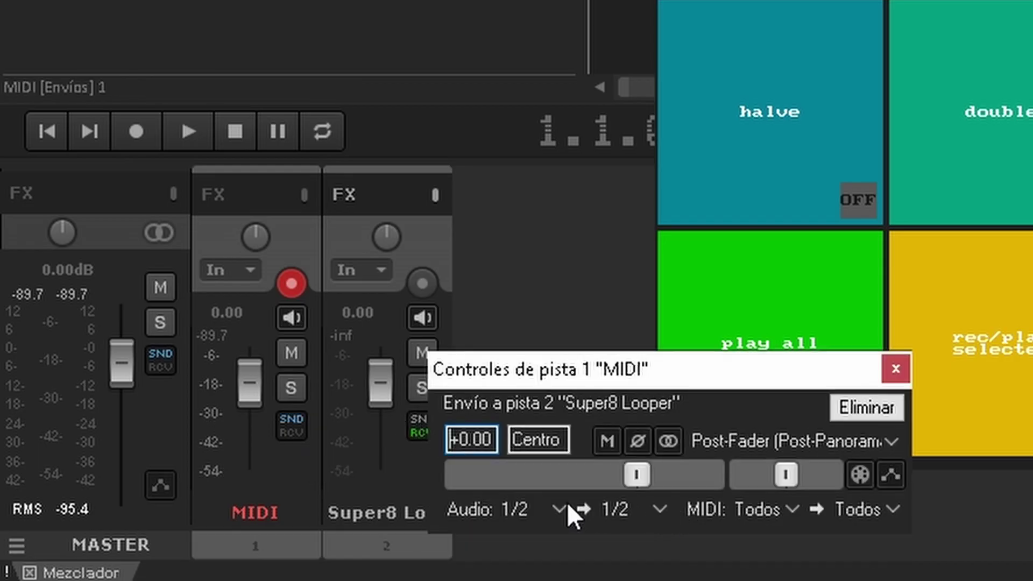
left_click(543, 509)
left_click(580, 406)
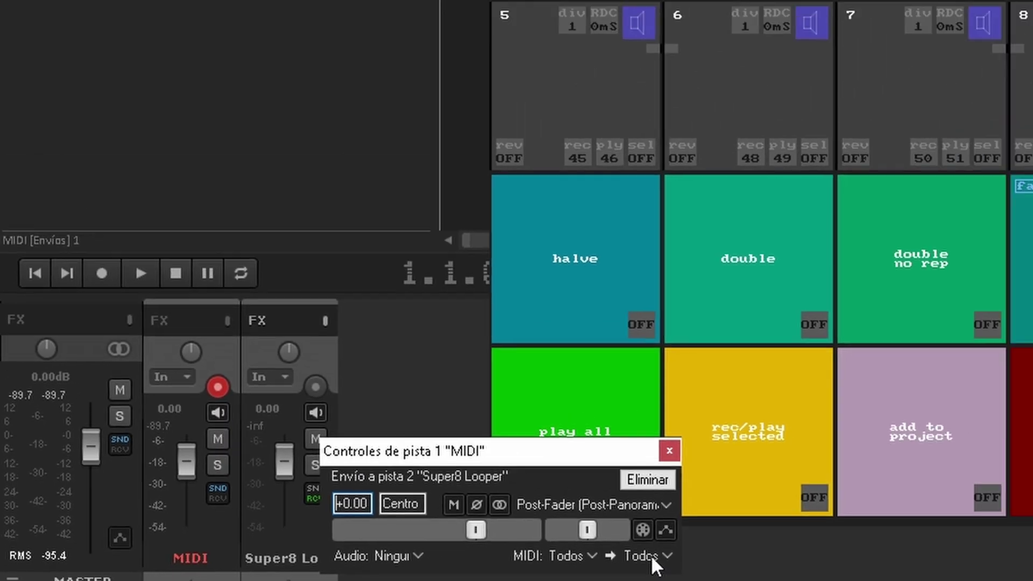
left_click(861, 510)
left_click(440, 36)
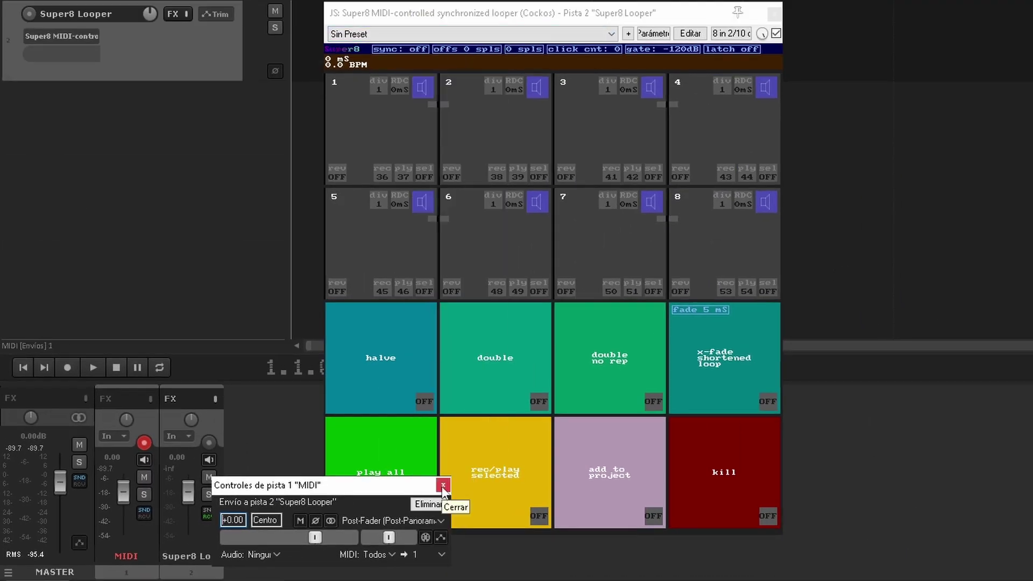
left_click(443, 486)
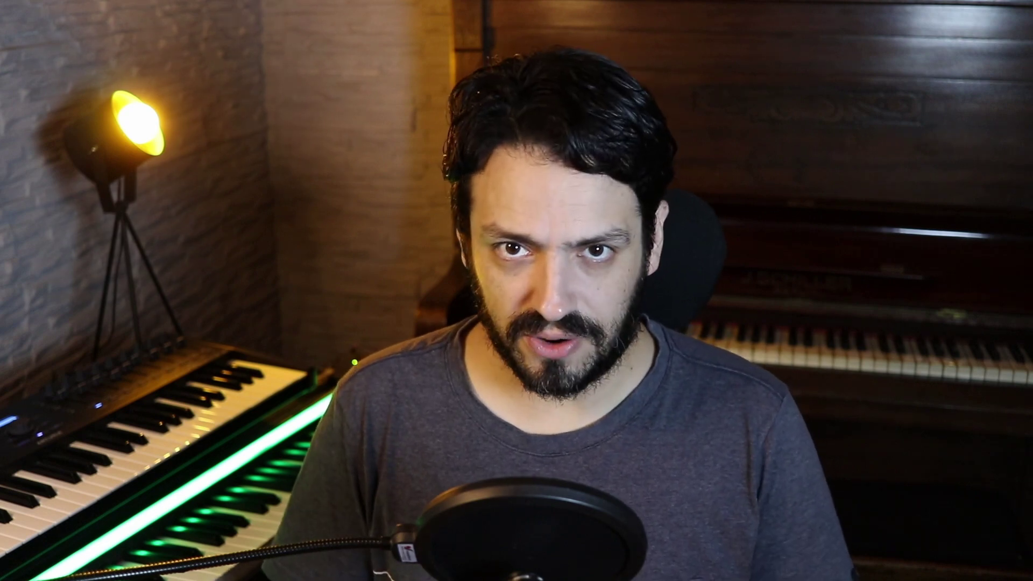
Create multichannel output routing for the Super8 plugin and mute the monitor output track
left_click(197, 92)
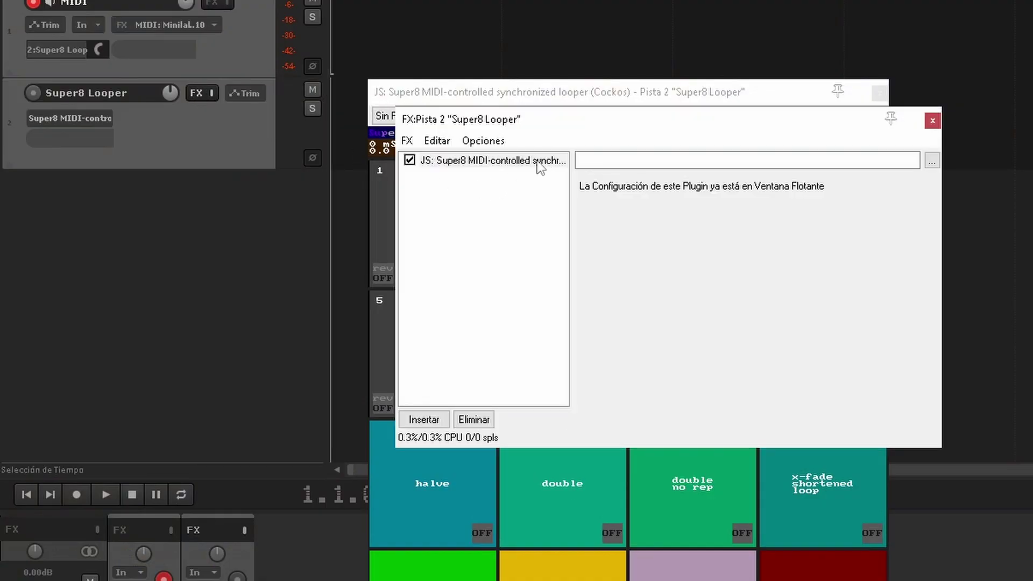
right_click(537, 161)
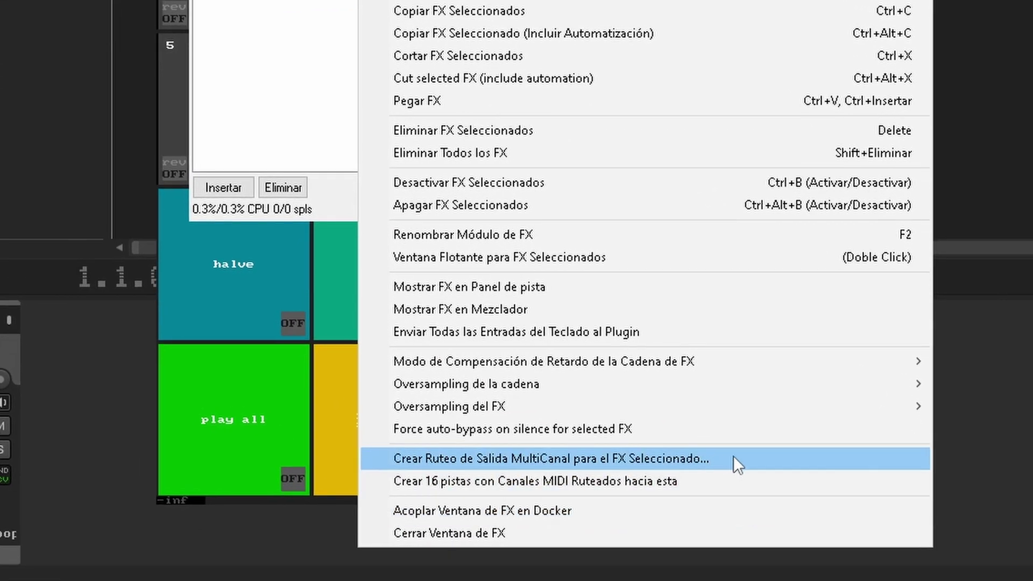
left_click(734, 457)
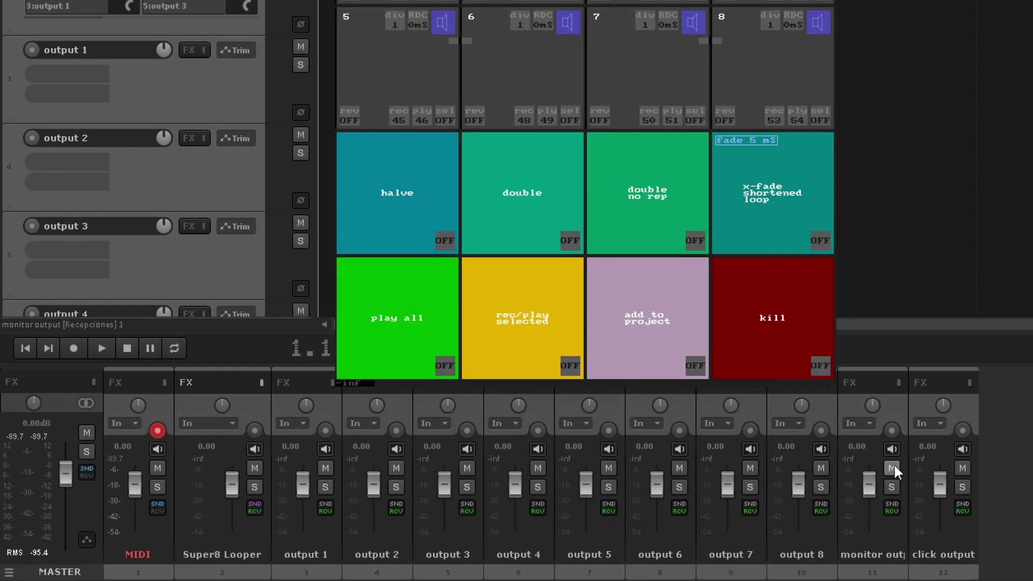
left_click(894, 464)
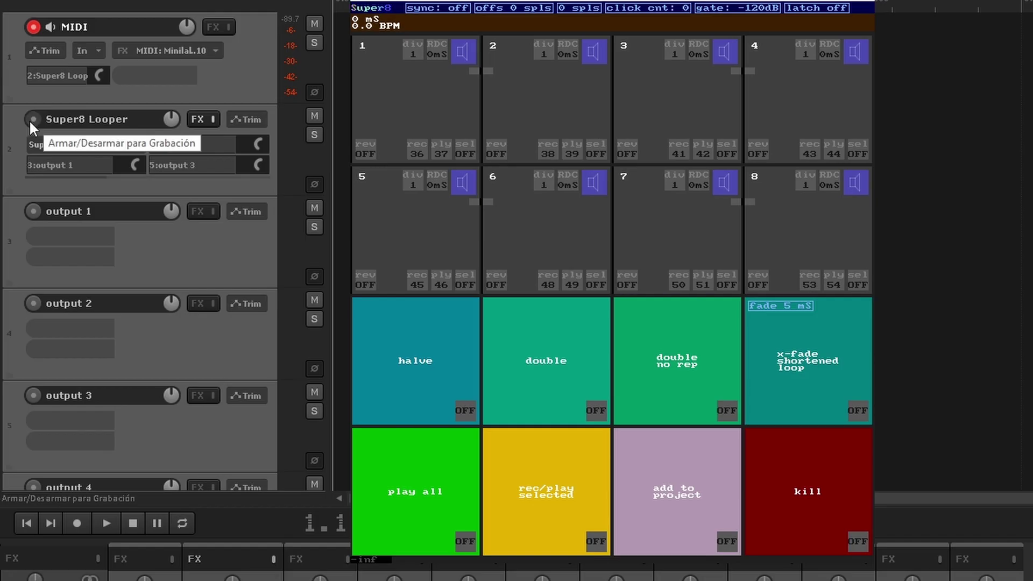
Arm the Super8 Looper track for recording and set its input to the stereo pair Line 3+Line 4
left_click(31, 121)
left_click(171, 142)
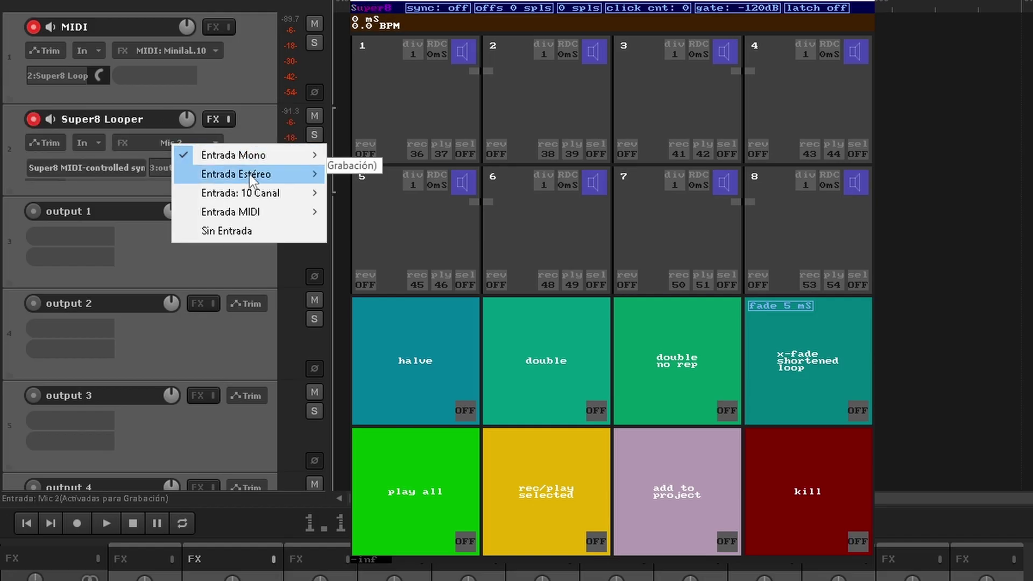
mouse_move(242, 173)
left_click(372, 193)
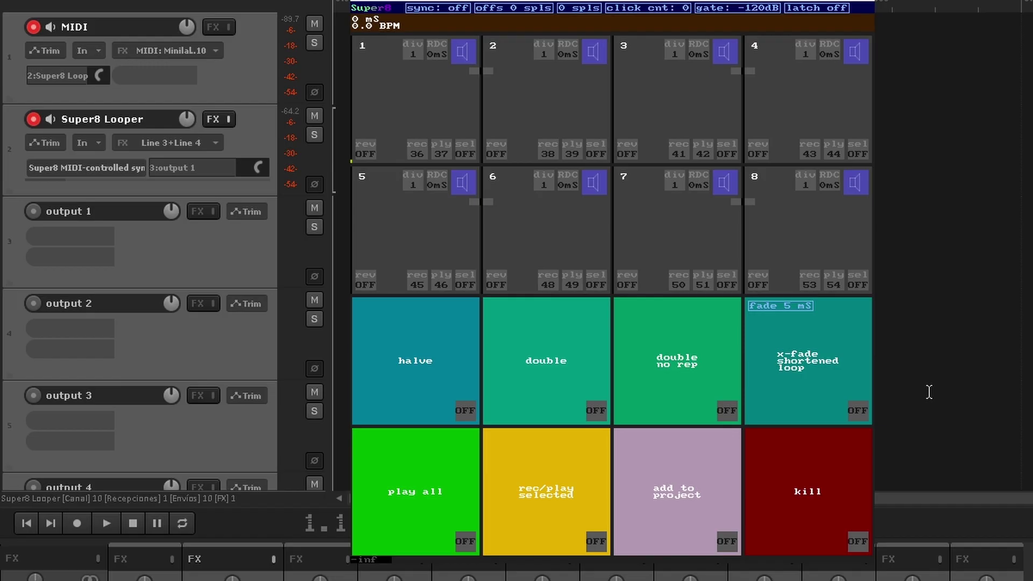
Link loops 1 and 2 in Super8 as a stereo pair and delete the output 2 track
left_click(488, 72)
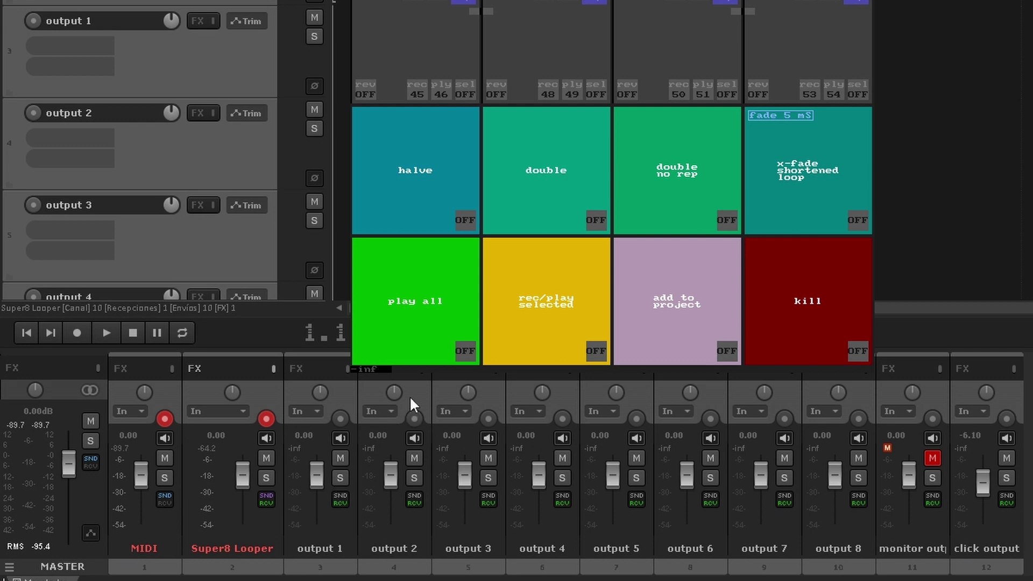
left_click(418, 393)
key("Delete")
key("Return")
In the output 1 track's routing, set the audio source of the Super8 Looper receive to stereo 1/2
left_click(345, 499)
left_click(699, 418)
mouse_move(743, 476)
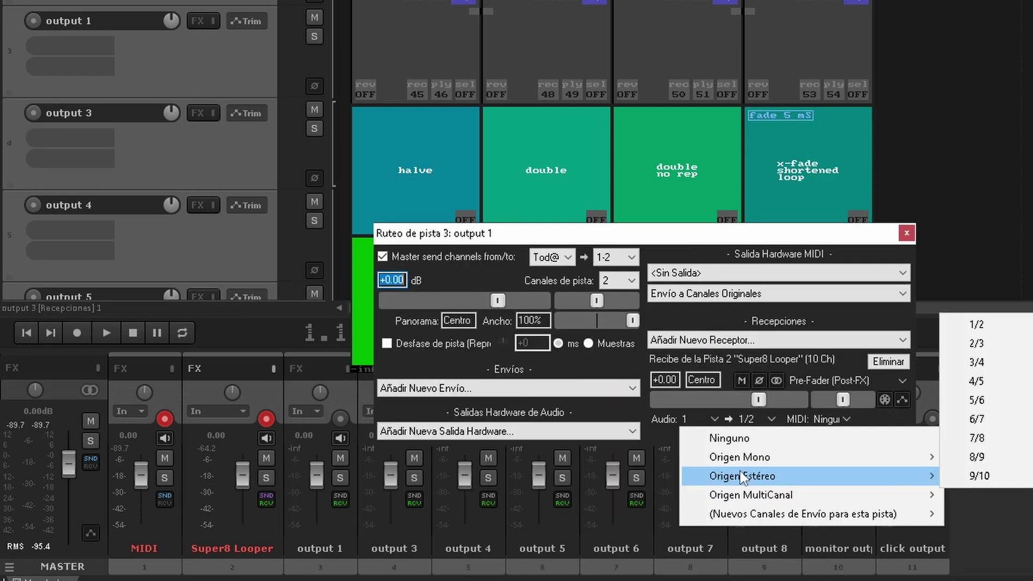
left_click(997, 323)
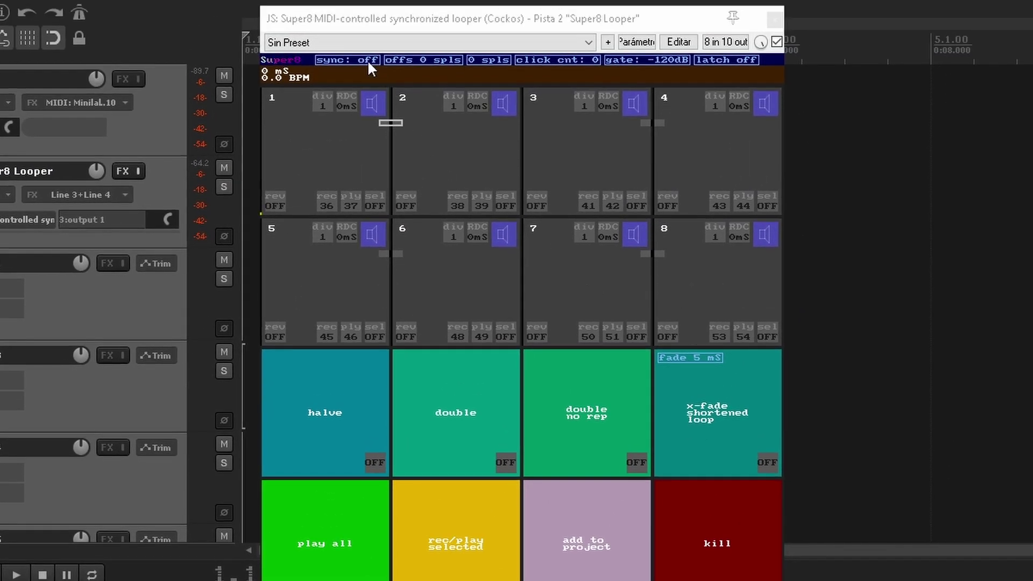
Set Super8's sync to project, its vclick to +1.0mS and its loop length to 8
left_click(367, 60)
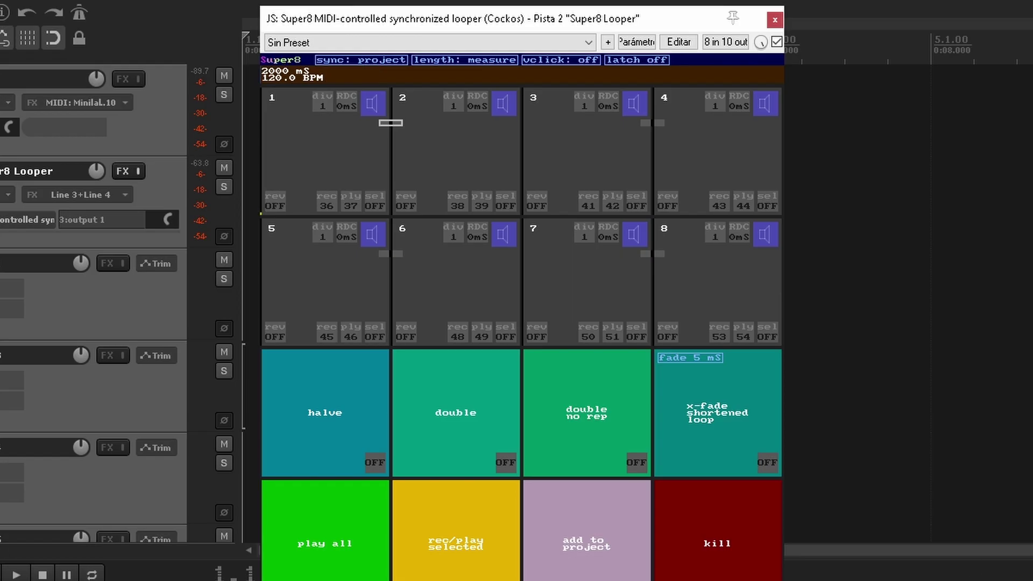
left_click(564, 65)
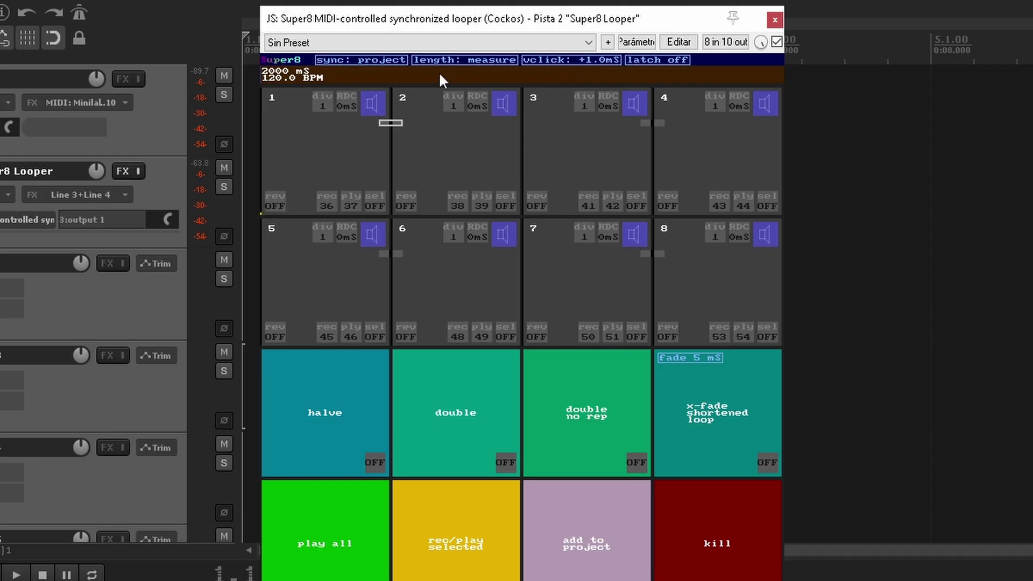
left_click(483, 63)
left_click_drag(489, 20, 489, 9)
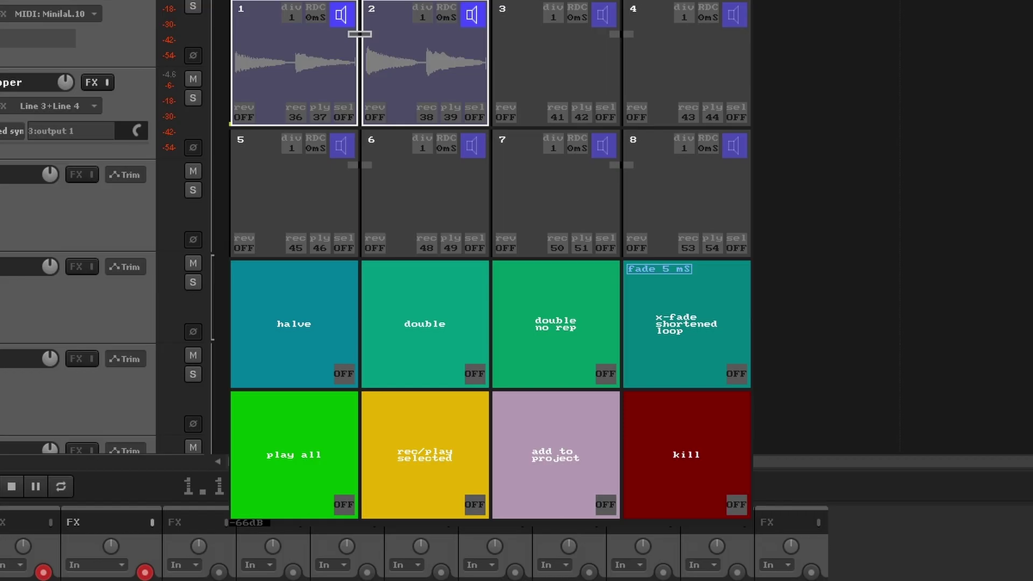
Set Super8's trigger notes: loop 5 record to 127, halve to 48, double to 49, and assign a note to play all
left_click_drag(289, 249, 312, 369)
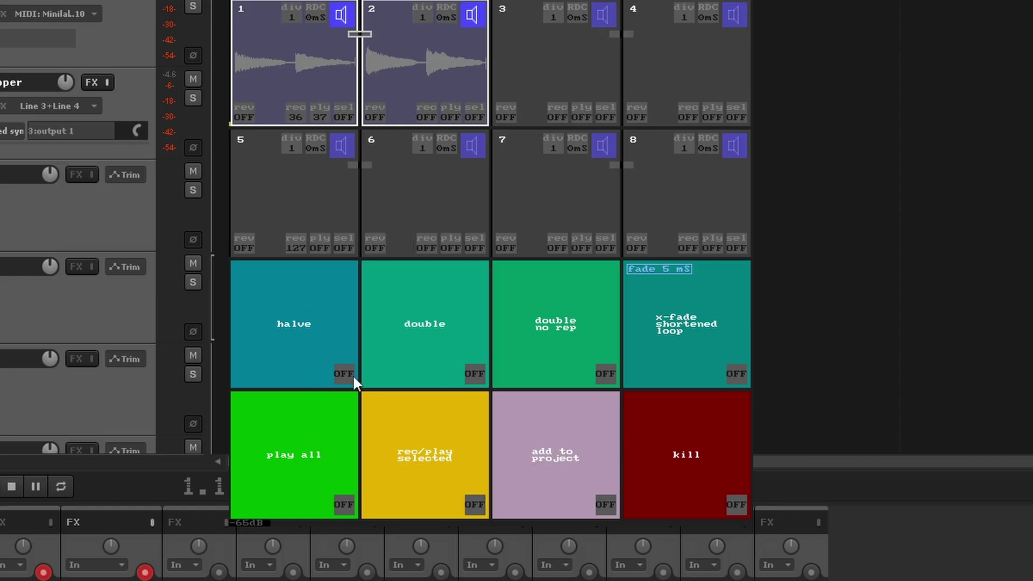
left_click_drag(353, 375, 337, 204)
left_click_drag(481, 376, 476, 202)
left_click_drag(350, 506, 354, 325)
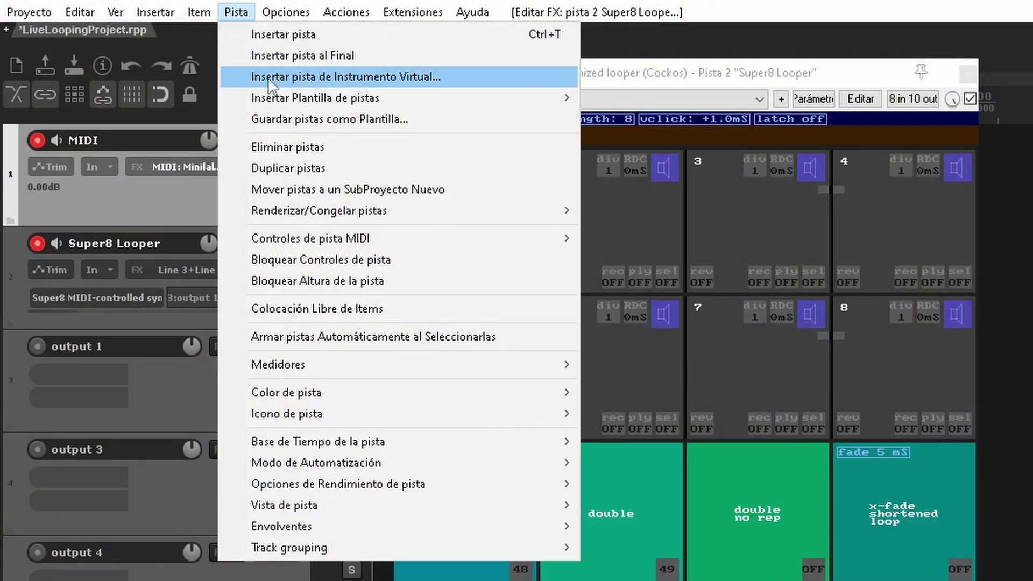
Insert an SSDSampler5 virtual instrument track using only stereo output 1/2, and set its MIDI input to Minilab3 MIDI channel 1
left_click(269, 80)
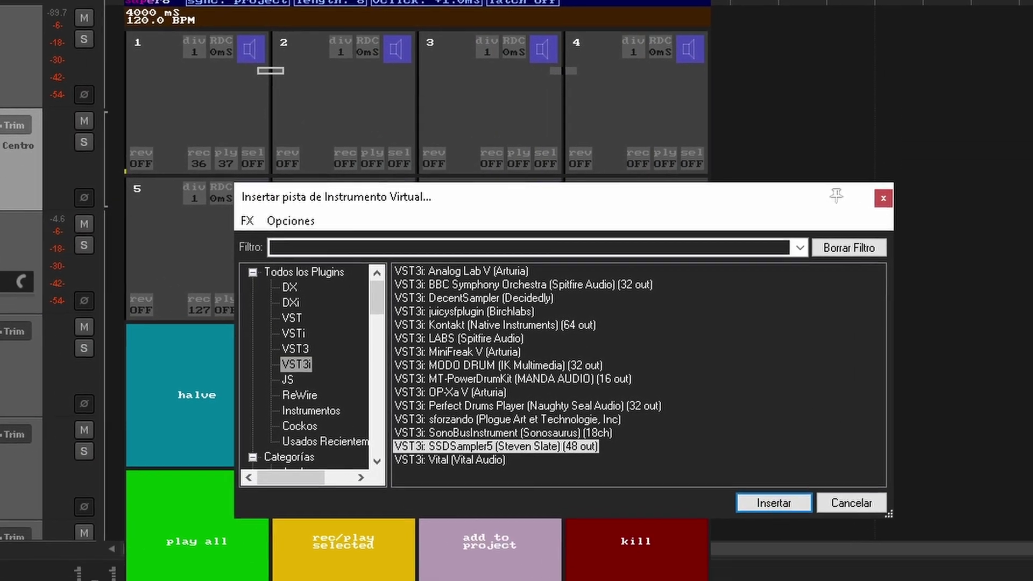
left_click(775, 501)
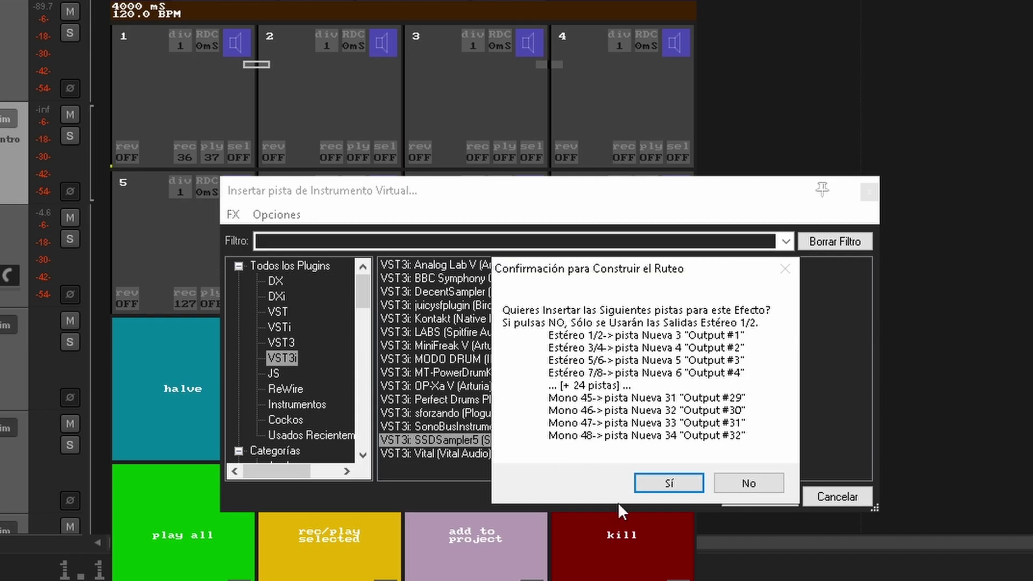
left_click(669, 483)
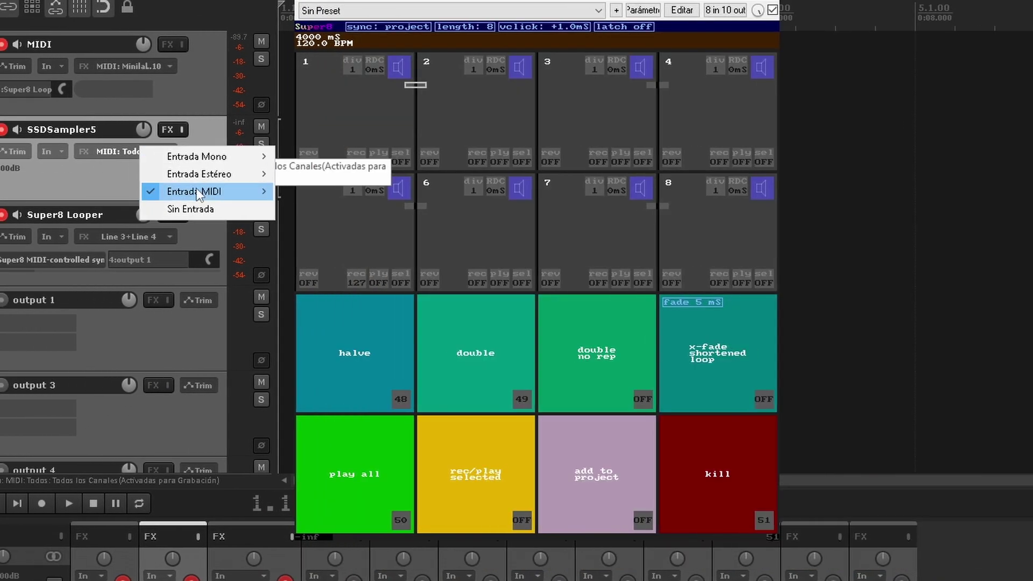
mouse_move(195, 189)
mouse_move(334, 191)
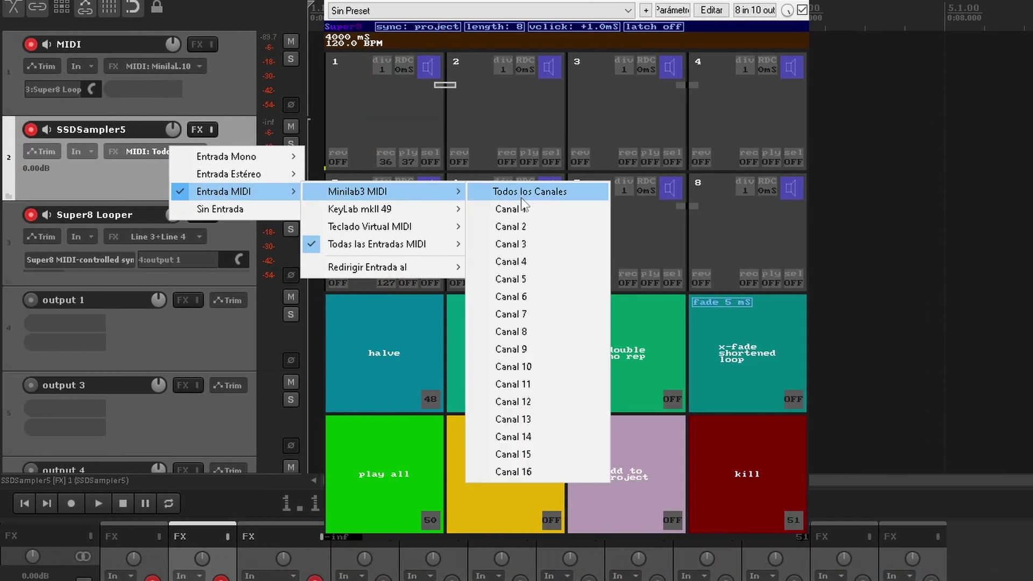
left_click(517, 209)
Create a send from the SSDSampler5 track to Super8 Looper with MIDI set to none and audio 1/2 going to channel 3
left_click(1016, 554)
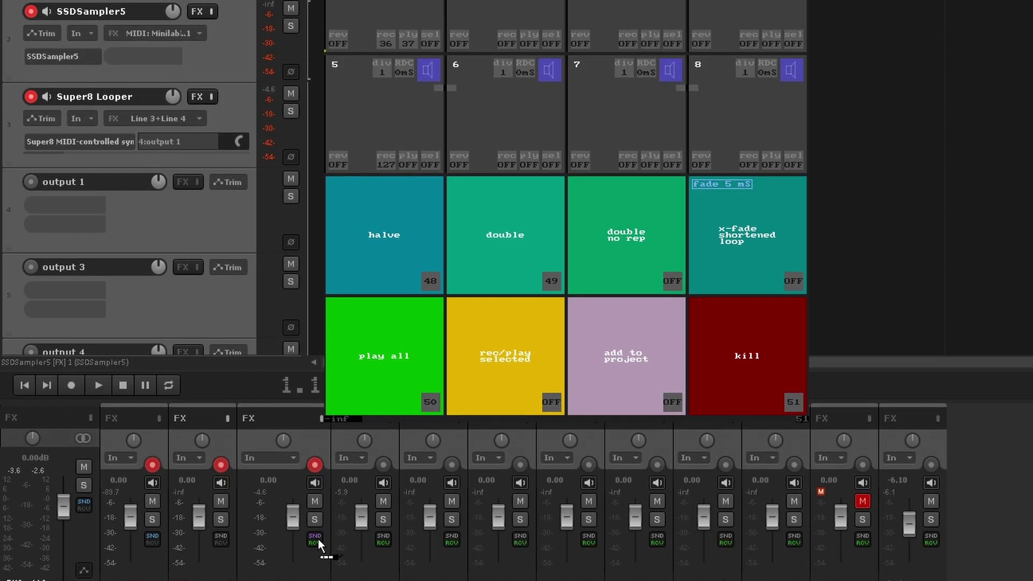
left_click(317, 500)
left_click_drag(396, 499, 386, 426)
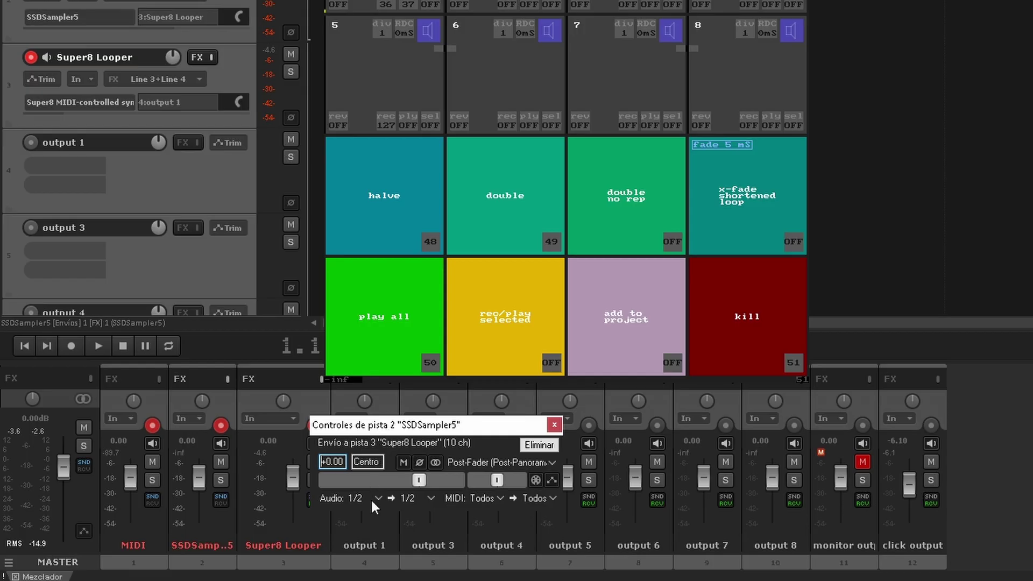
left_click(487, 498)
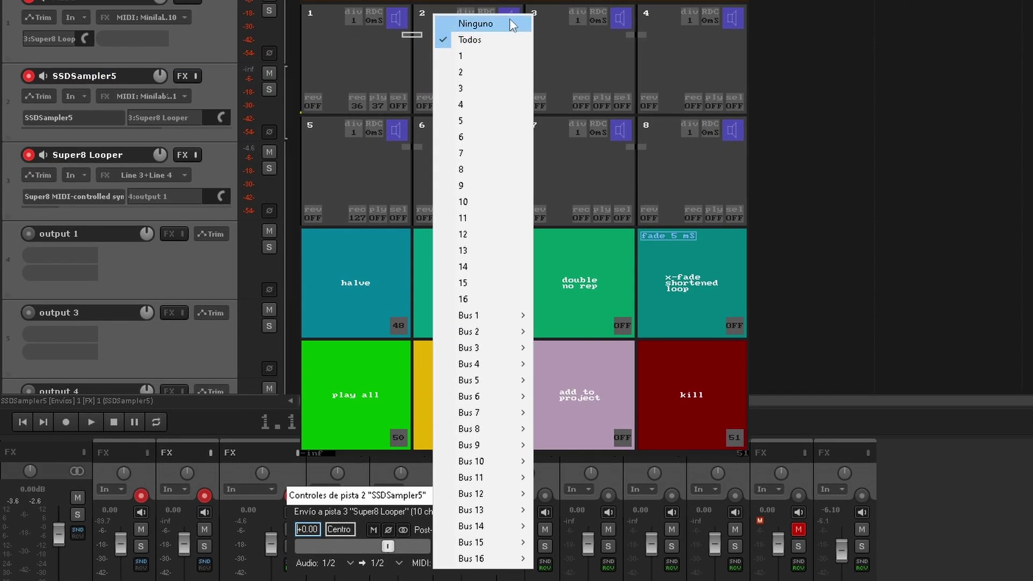
left_click(509, 19)
left_click(380, 563)
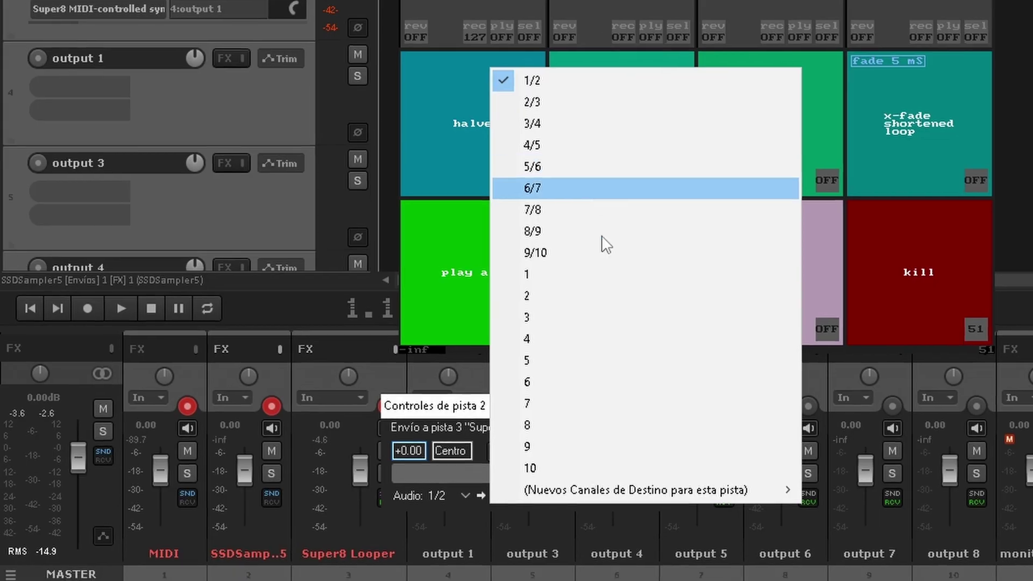
left_click(602, 315)
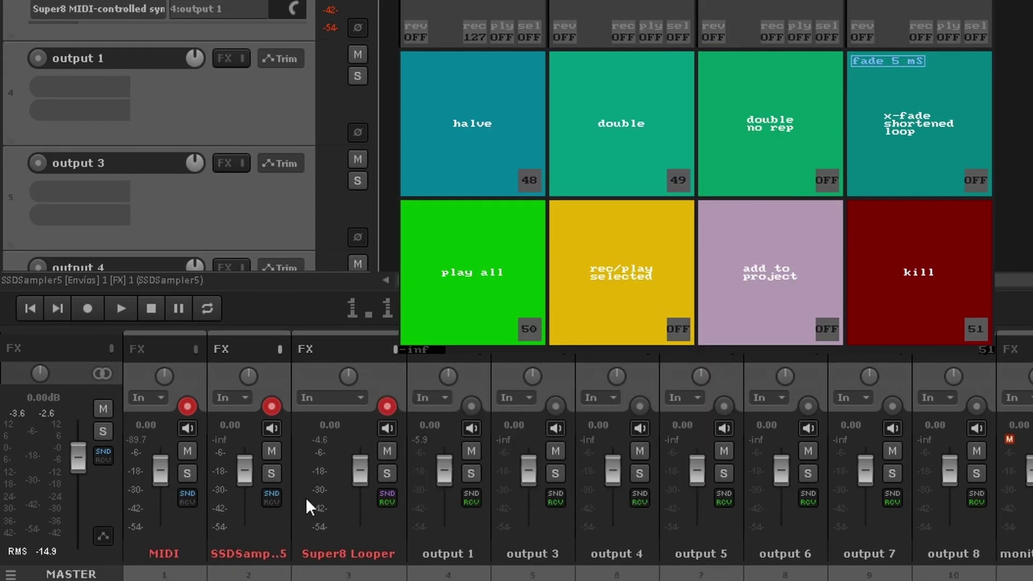
Turn off the master send in the SSDSampler5 track's routing
left_click(272, 496)
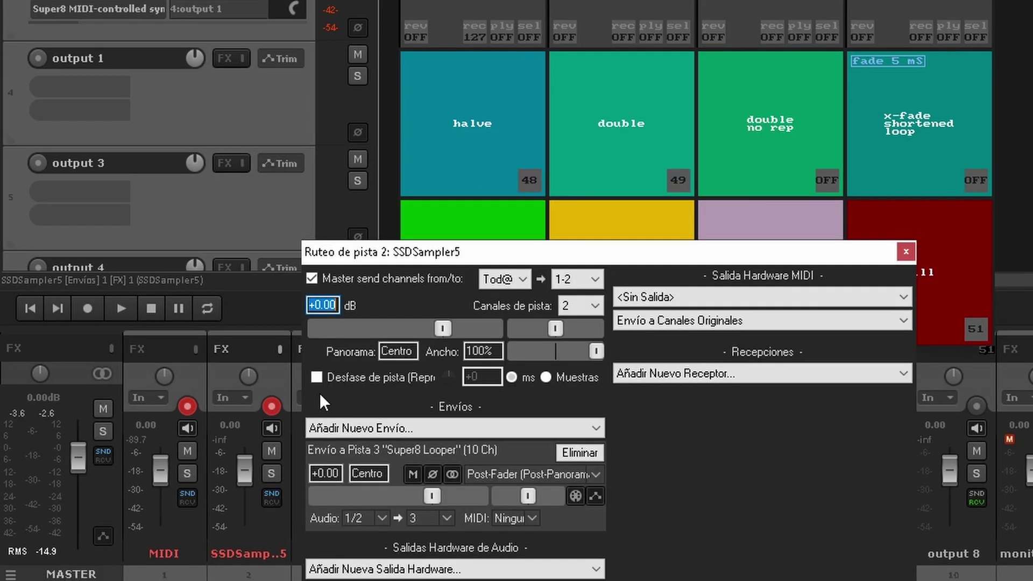
left_click(362, 279)
left_click(913, 249)
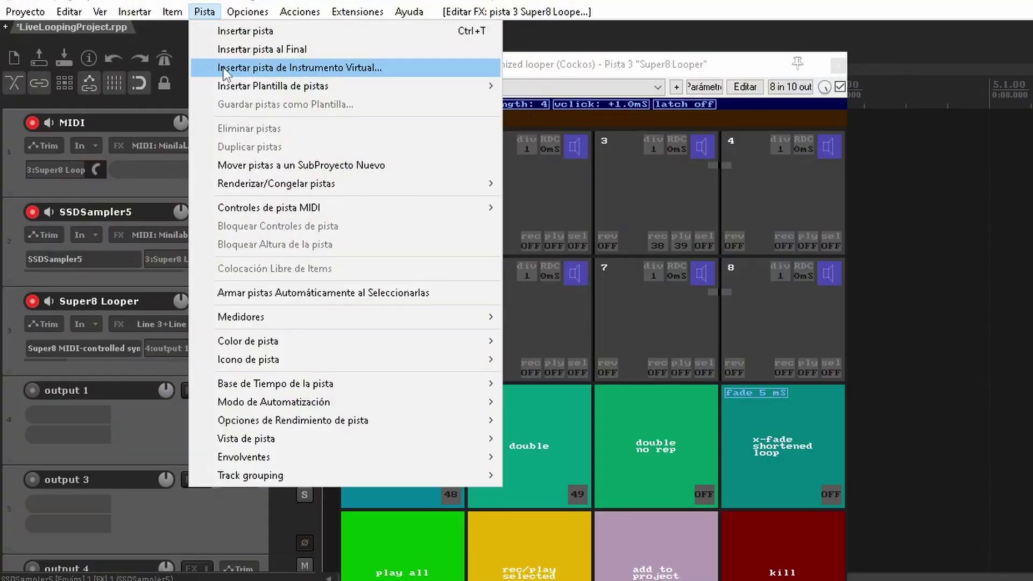
Insert an Ample Bass P Lite II instrument track and send its audio 1/2 to Super8 Looper channel 4, with MIDI set to none
left_click(369, 67)
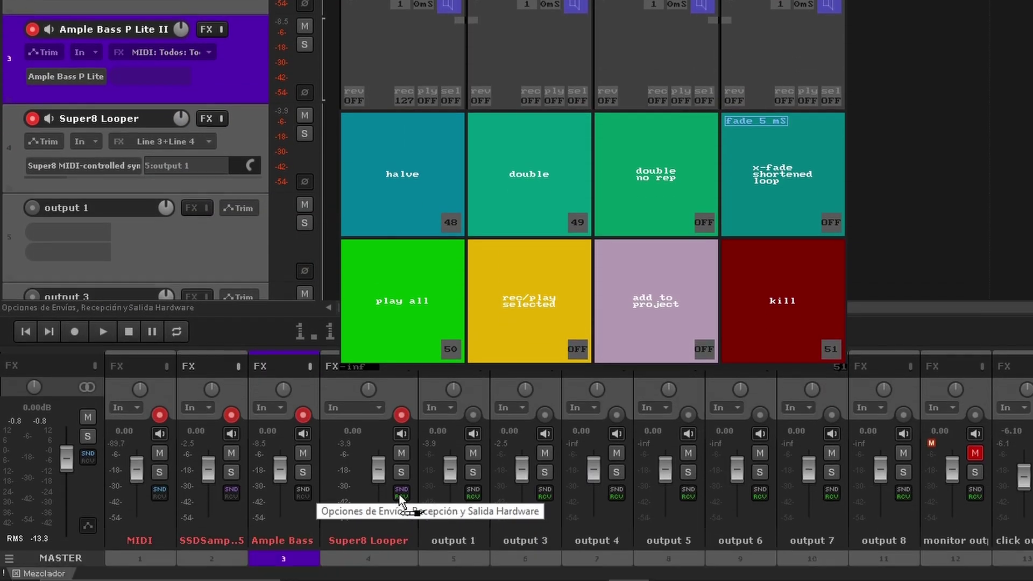
left_click(399, 494)
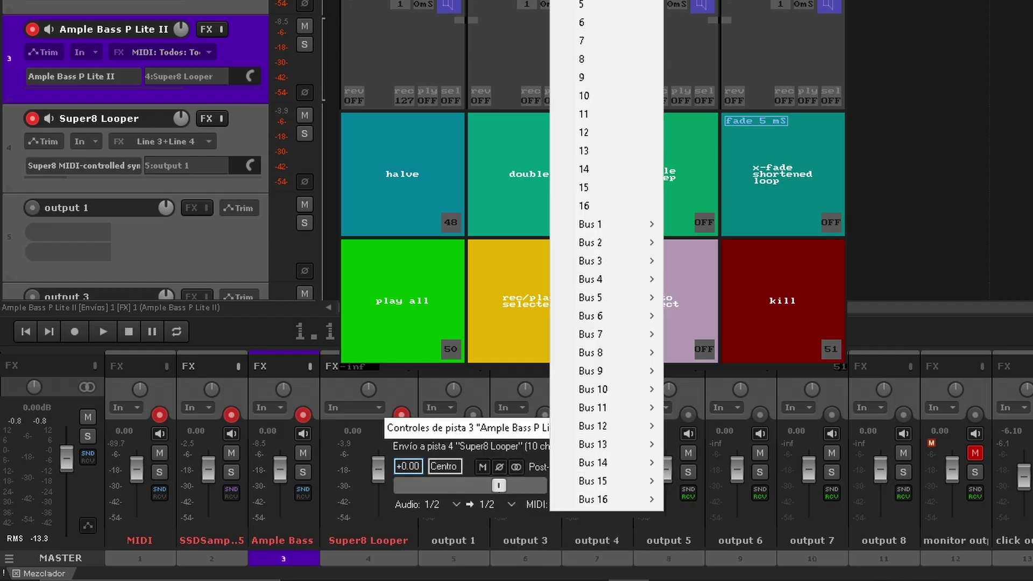
key("Escape")
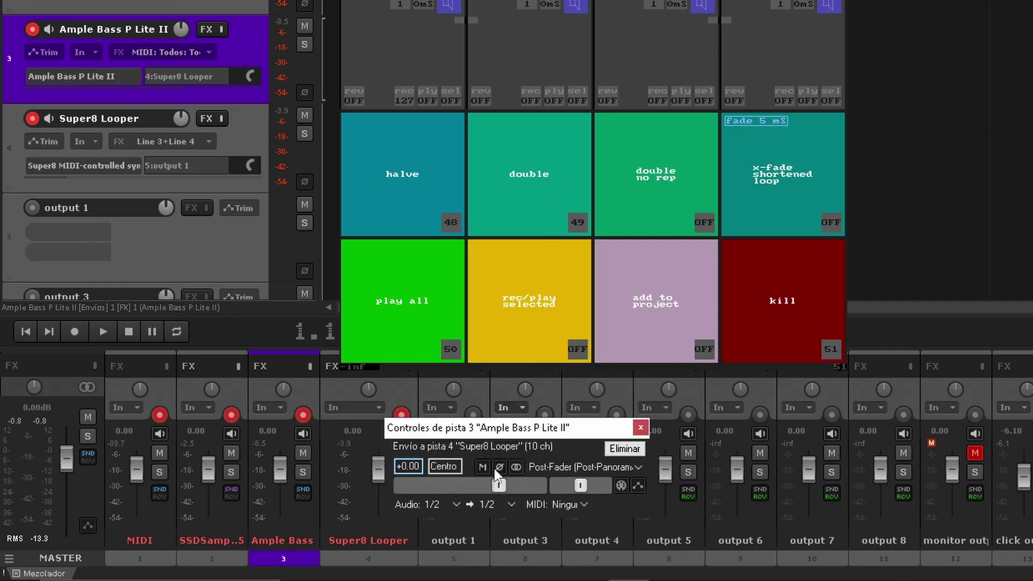
left_click(503, 506)
left_click(550, 372)
Turn off the master send in the Ample Bass P Lite II track's routing
left_click(304, 490)
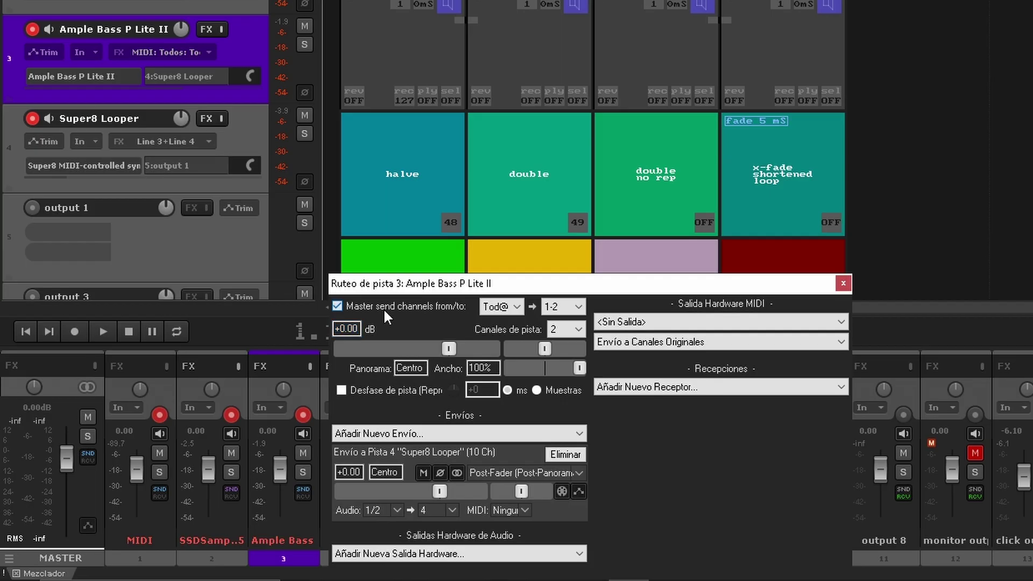
left_click(844, 284)
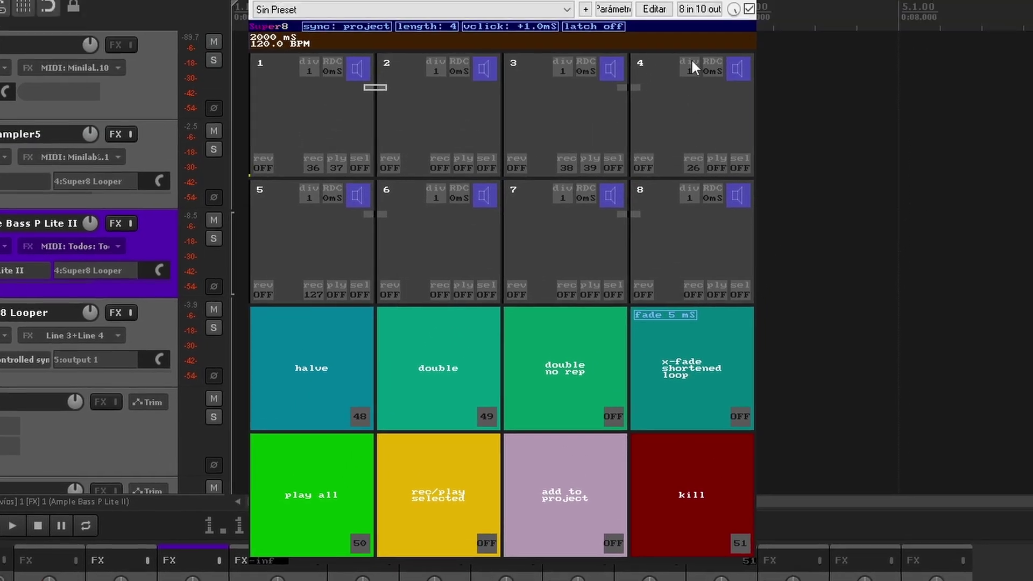
Set the record trigger note of loop 4 in Super8 to 40
left_click_drag(687, 22, 687, 17)
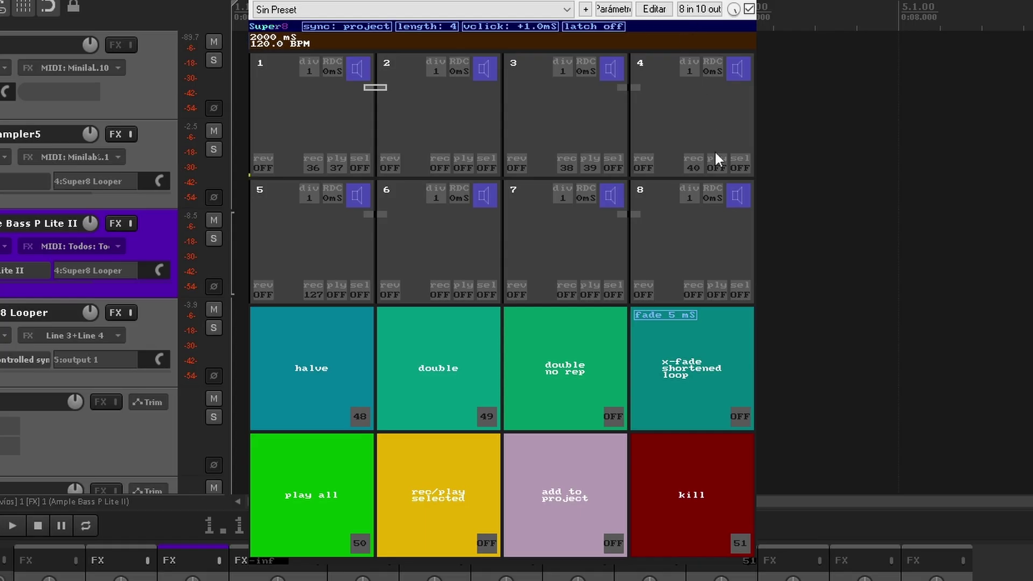